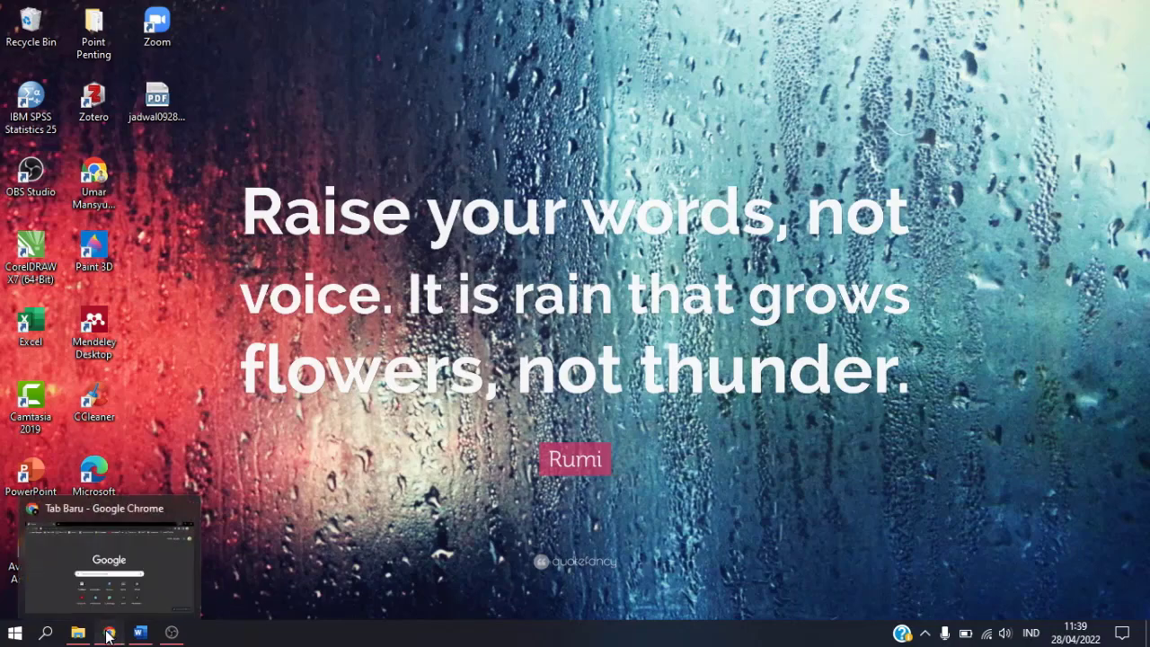
Switch to Chrome and go to quizizz.com.
click(109, 633)
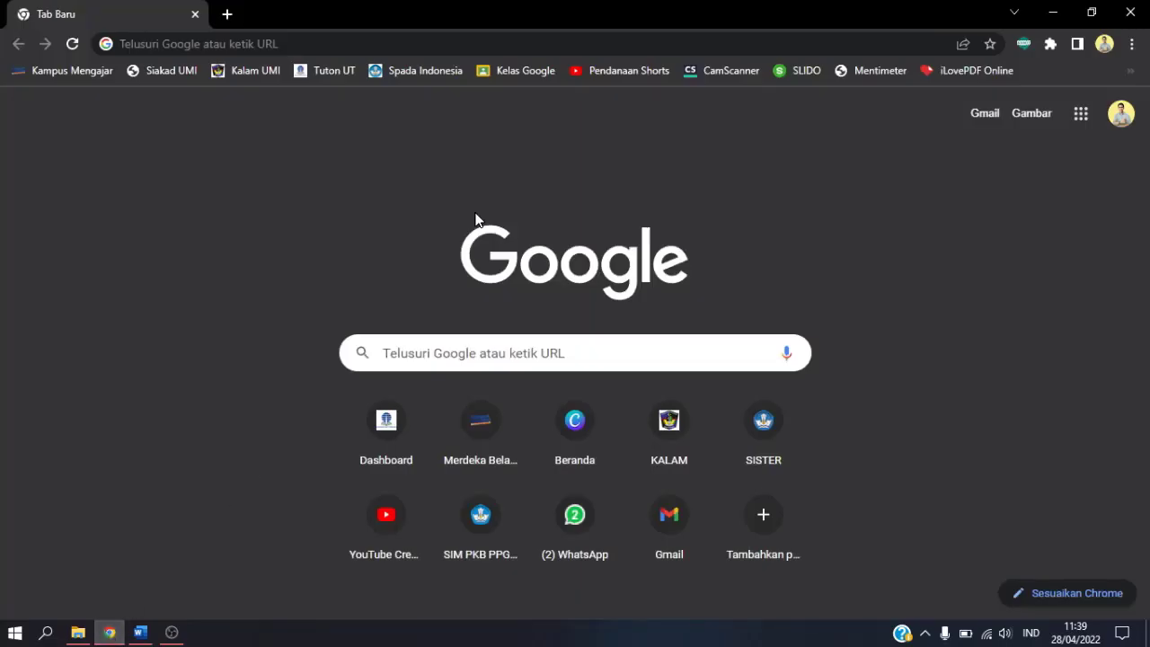
click(268, 42)
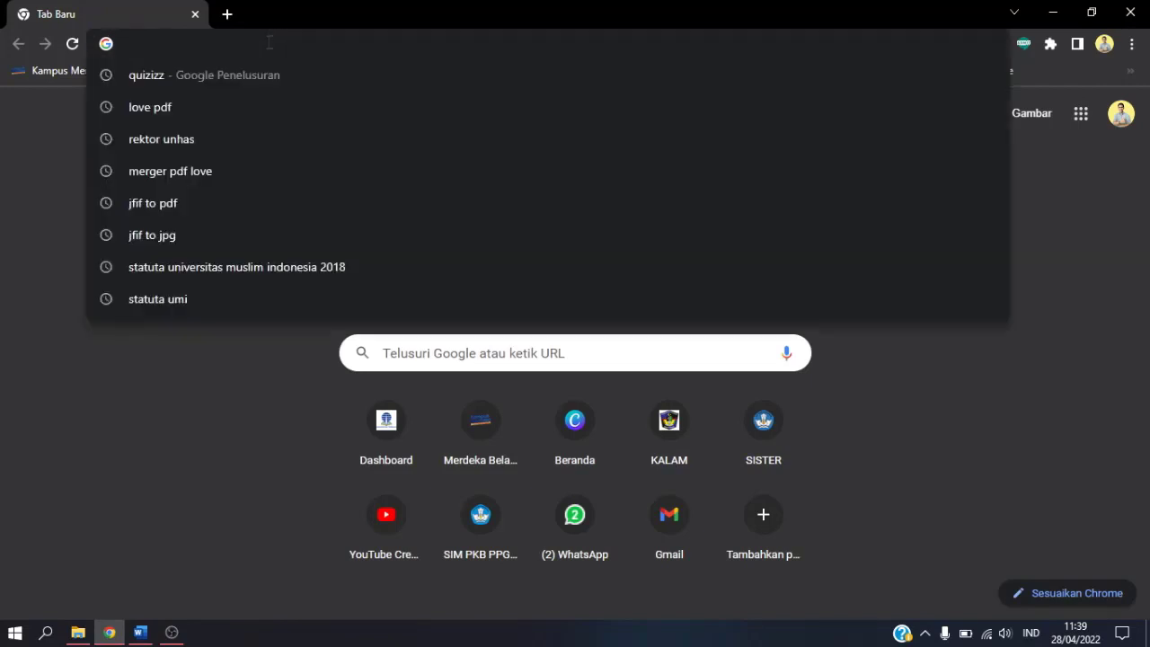
text(quizizz.com)
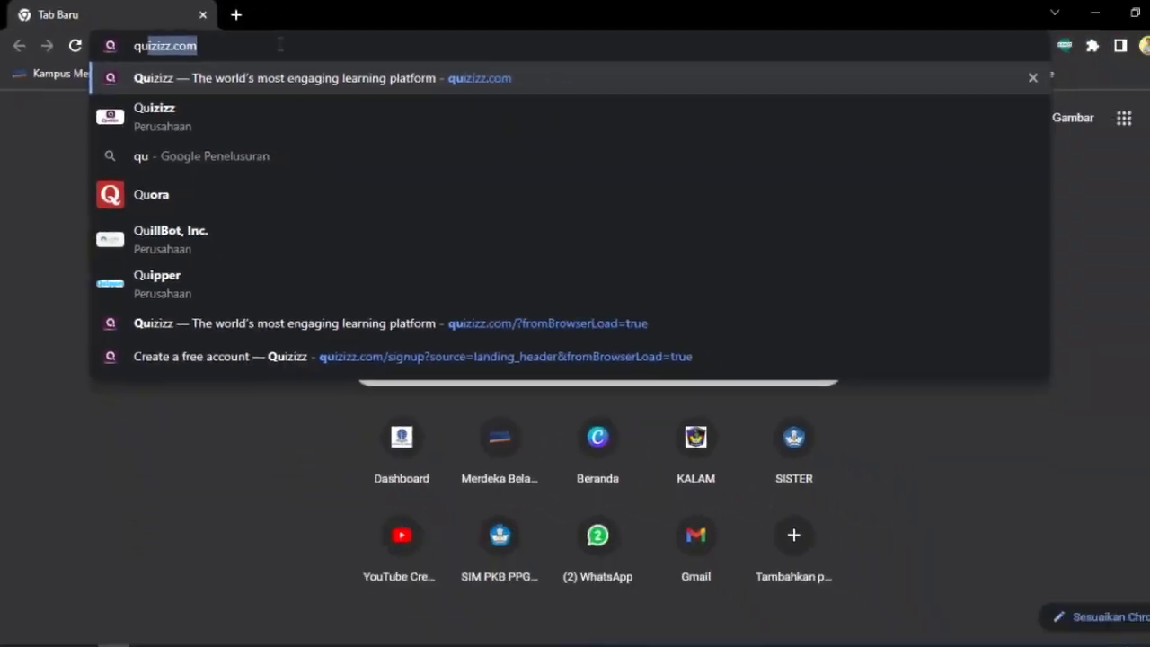
key(Return)
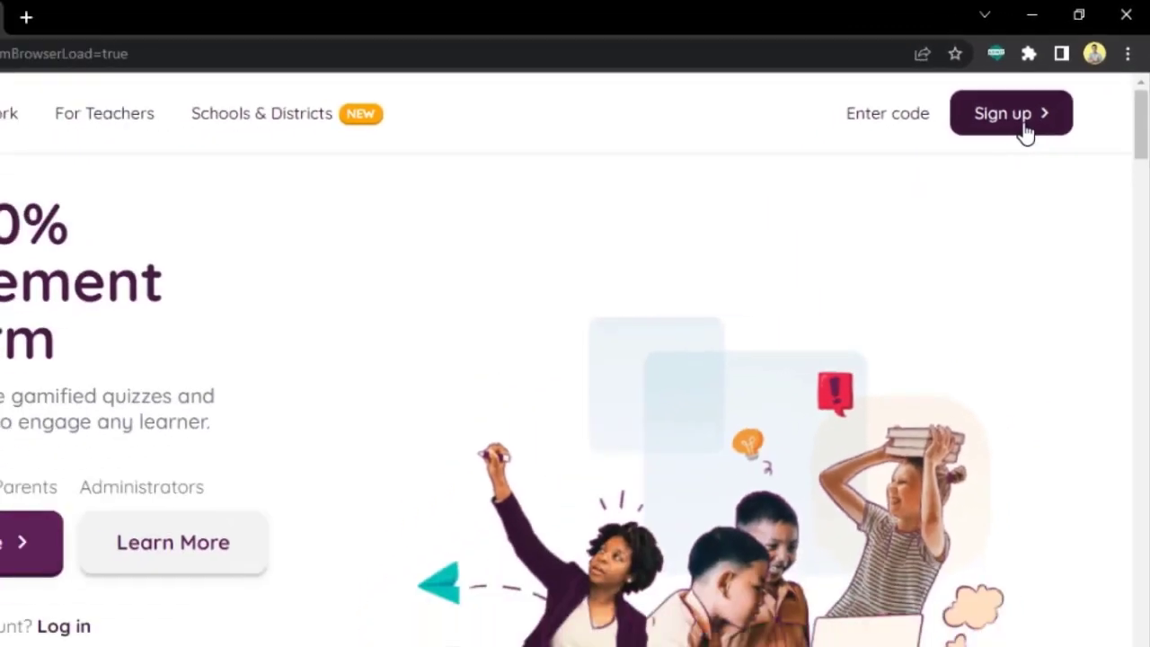
Sign up for Quizizz with the third listed Google account.
click(1022, 125)
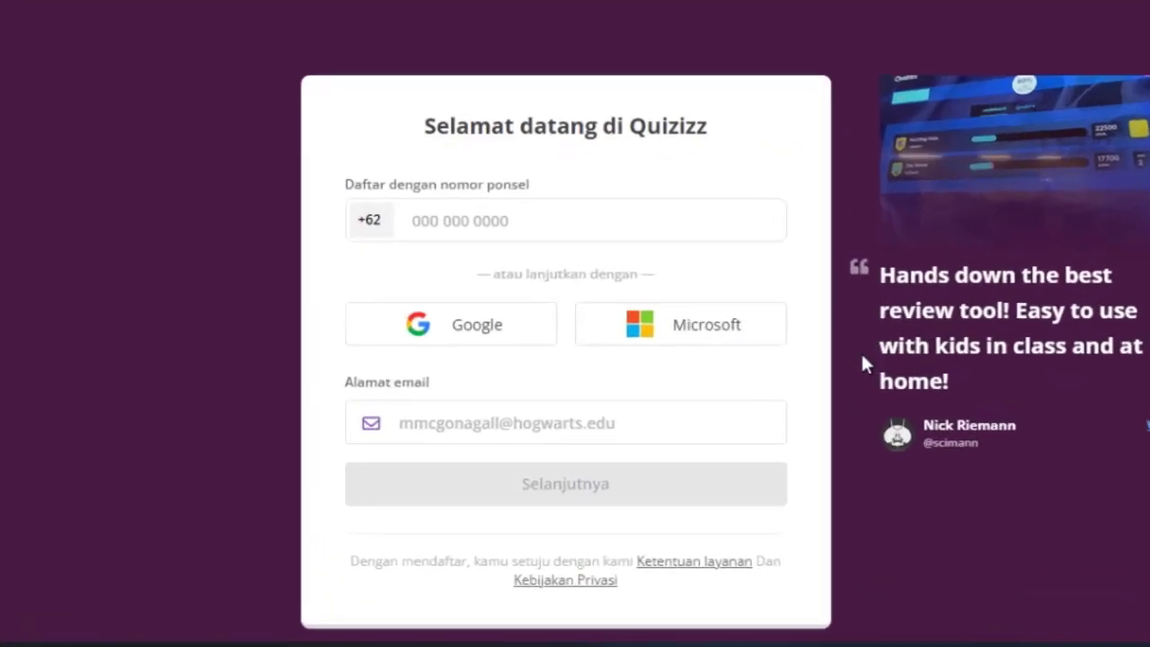
click(492, 306)
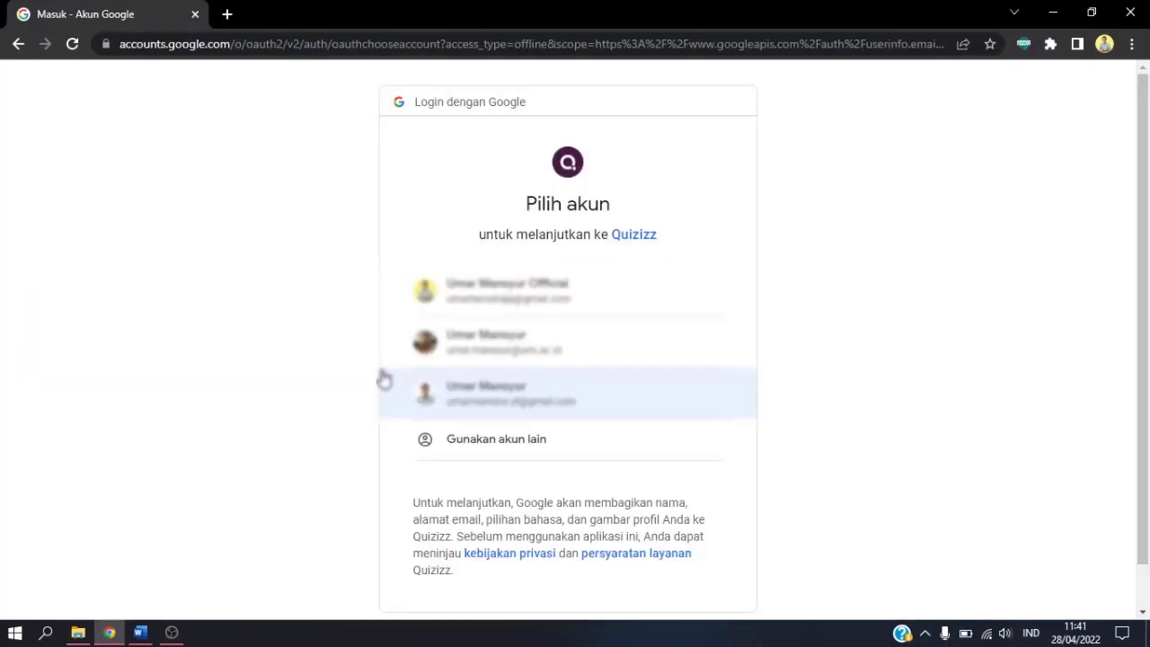
click(550, 411)
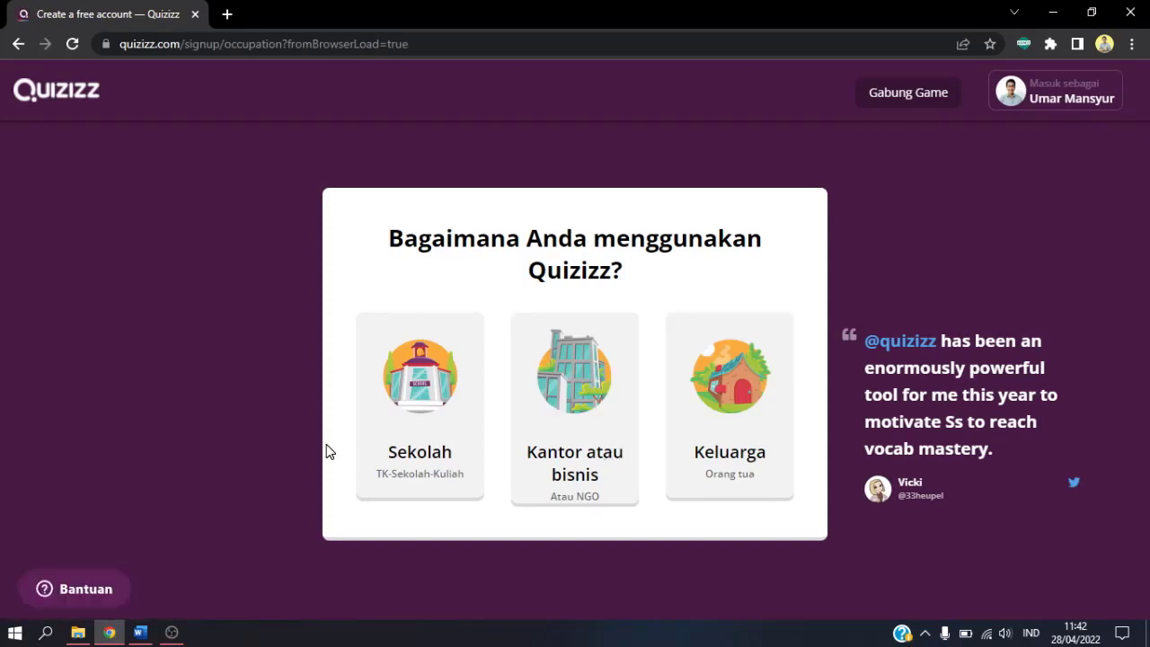
Set the account usage to Sekolah and the role to Guru, and dismiss the Quizizz Super promotion.
click(424, 396)
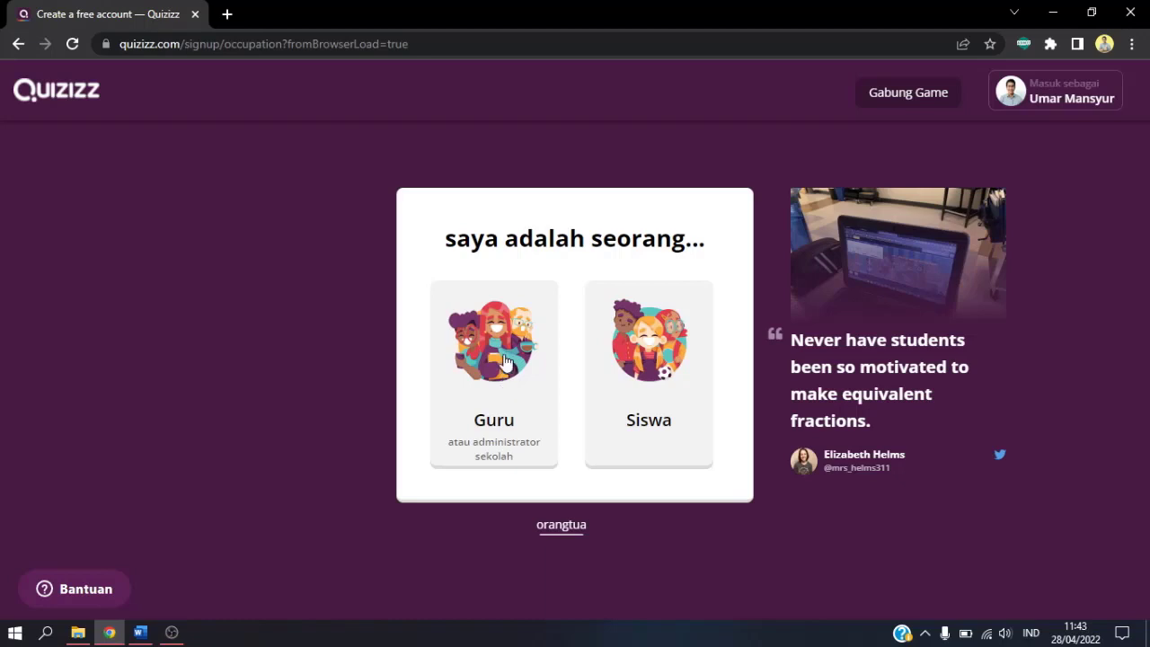
click(503, 359)
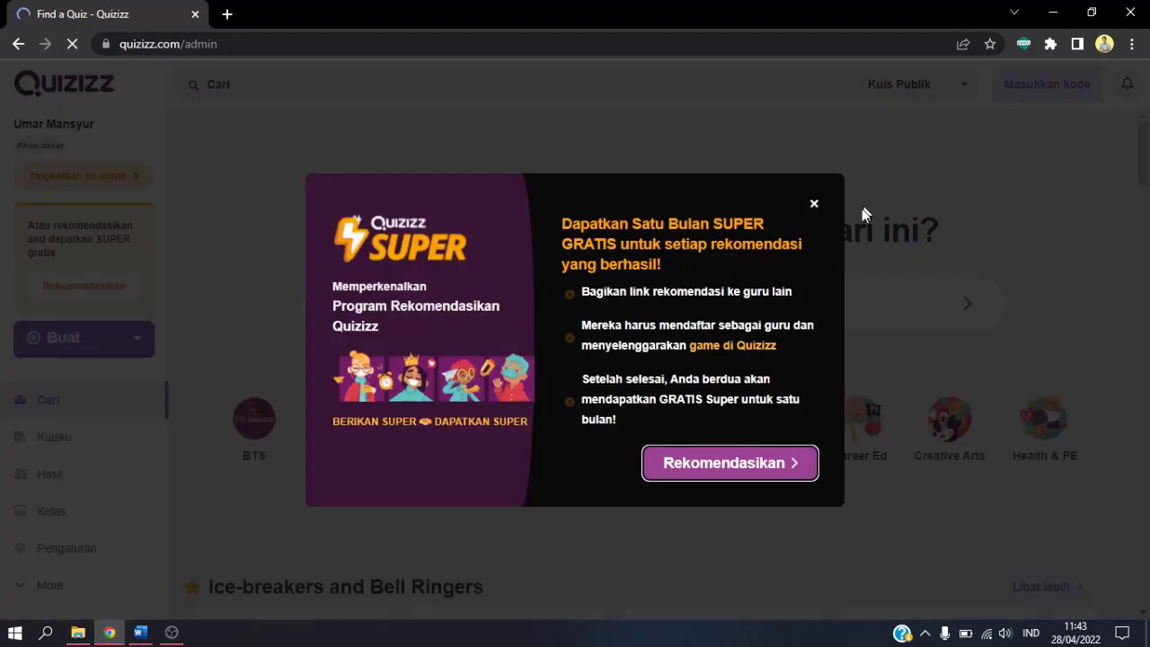
click(813, 209)
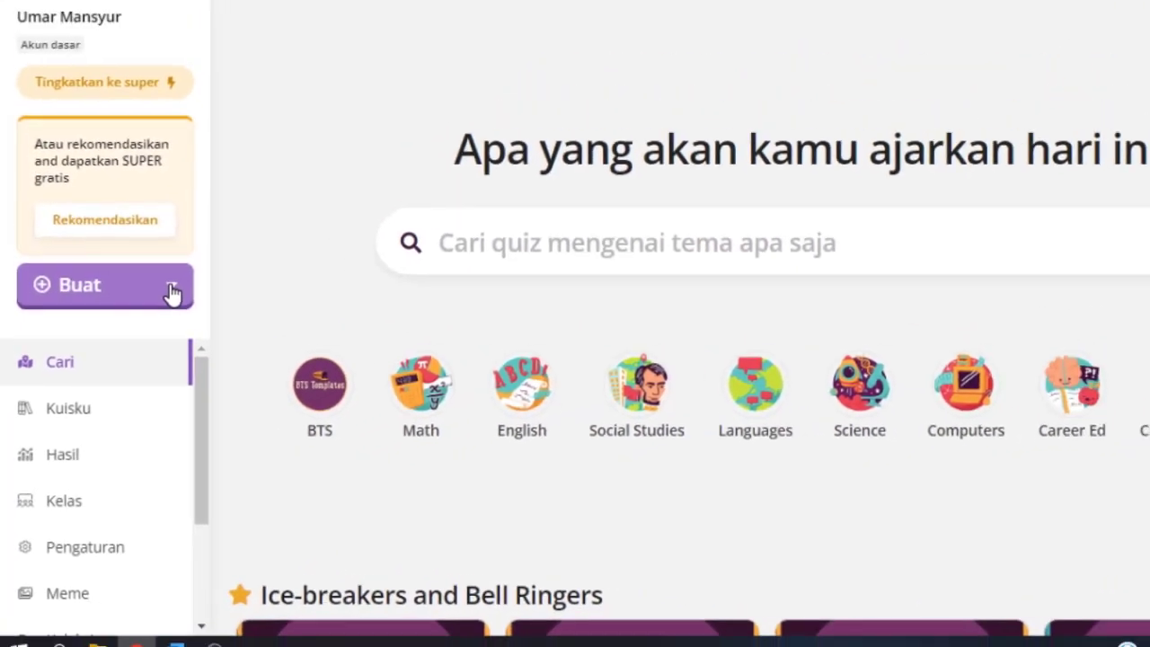
Start a new quiz (kuis baru) and name it "Kuis Bahasa Indonesia".
click(206, 236)
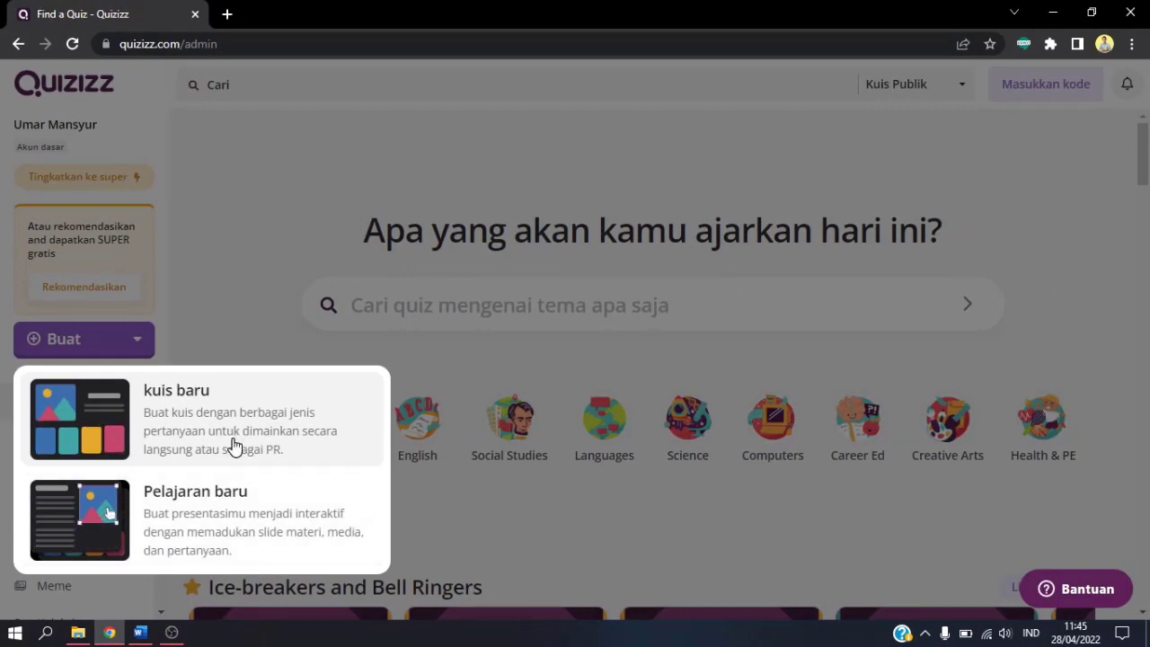
click(66, 418)
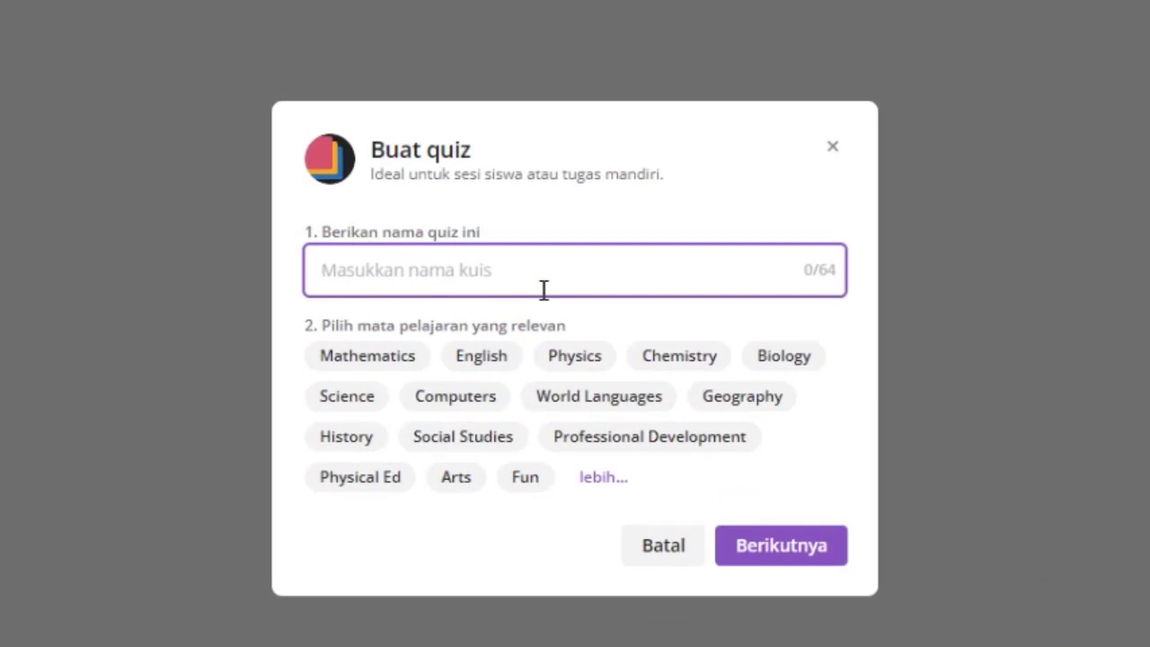
text(Kuis)
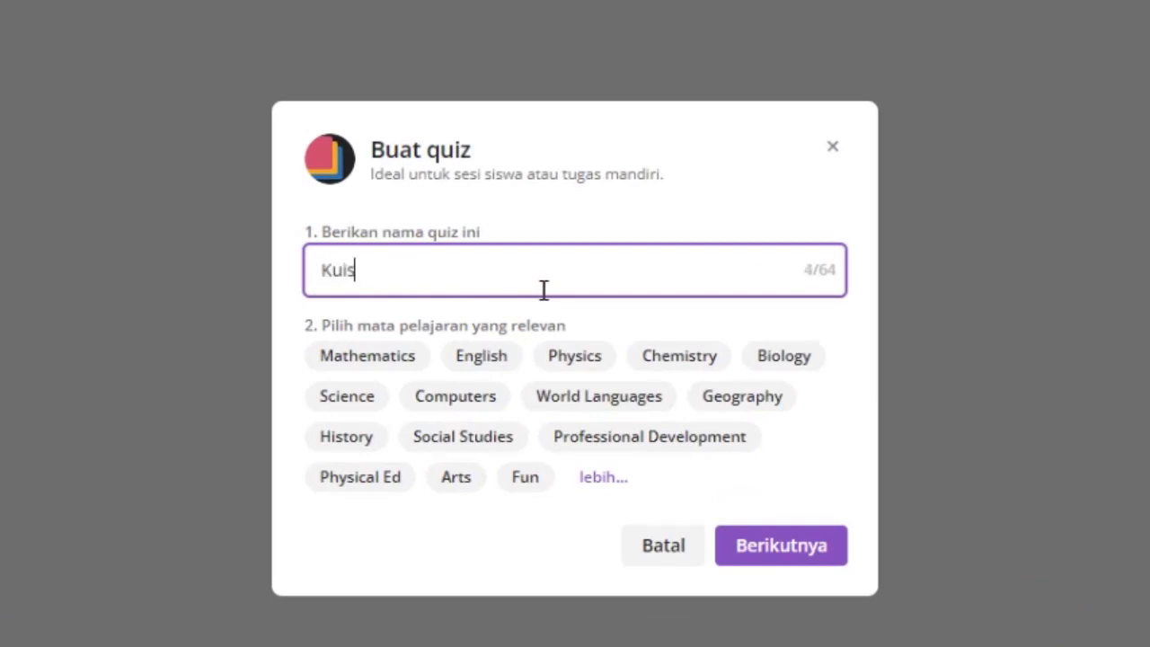
text( Bahasa indo)
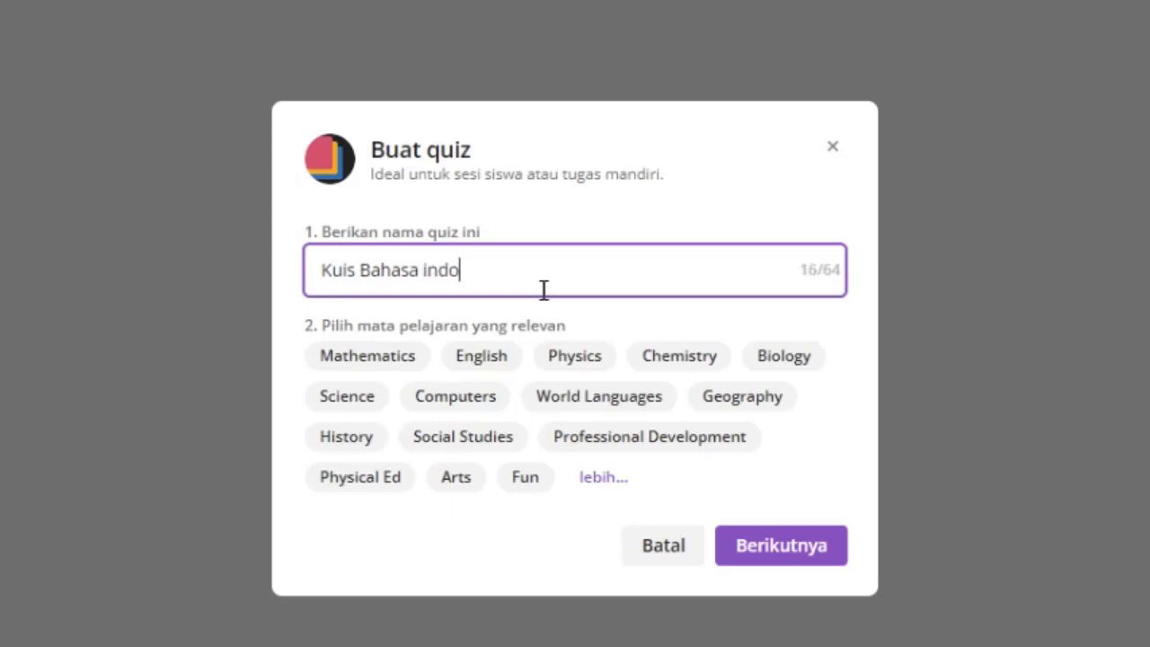
text(nesia)
key(ctrl+Left)
key(Delete)
text(I)
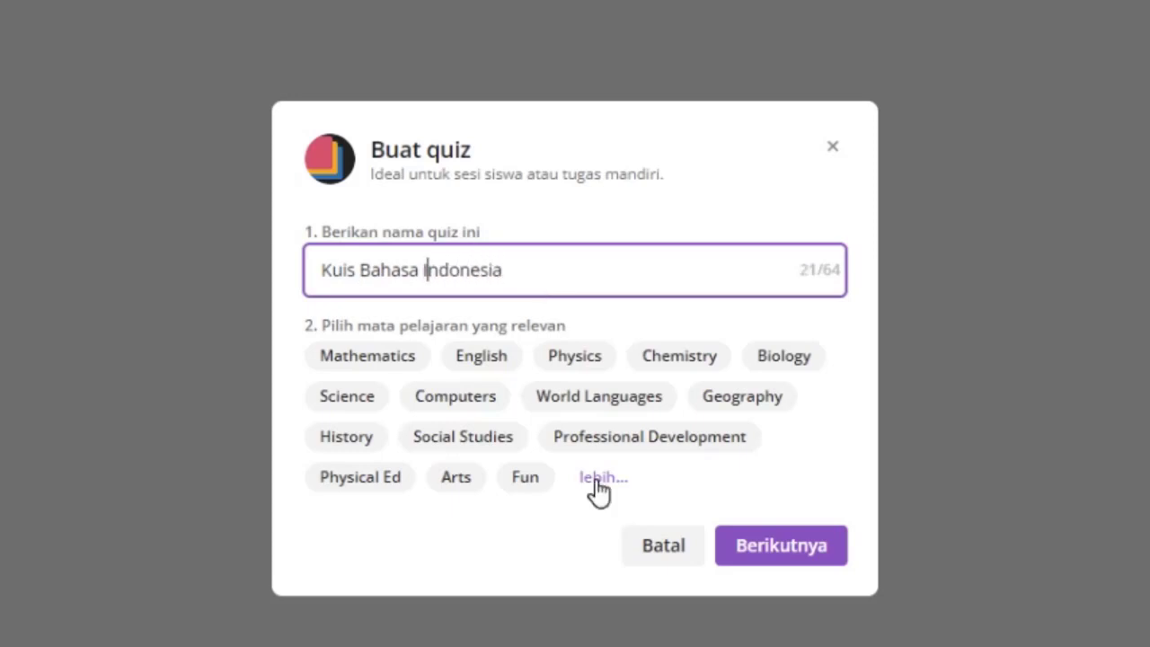
Expand the subject list, choose Education as the relevant subject, and continue to the quiz editor.
click(597, 481)
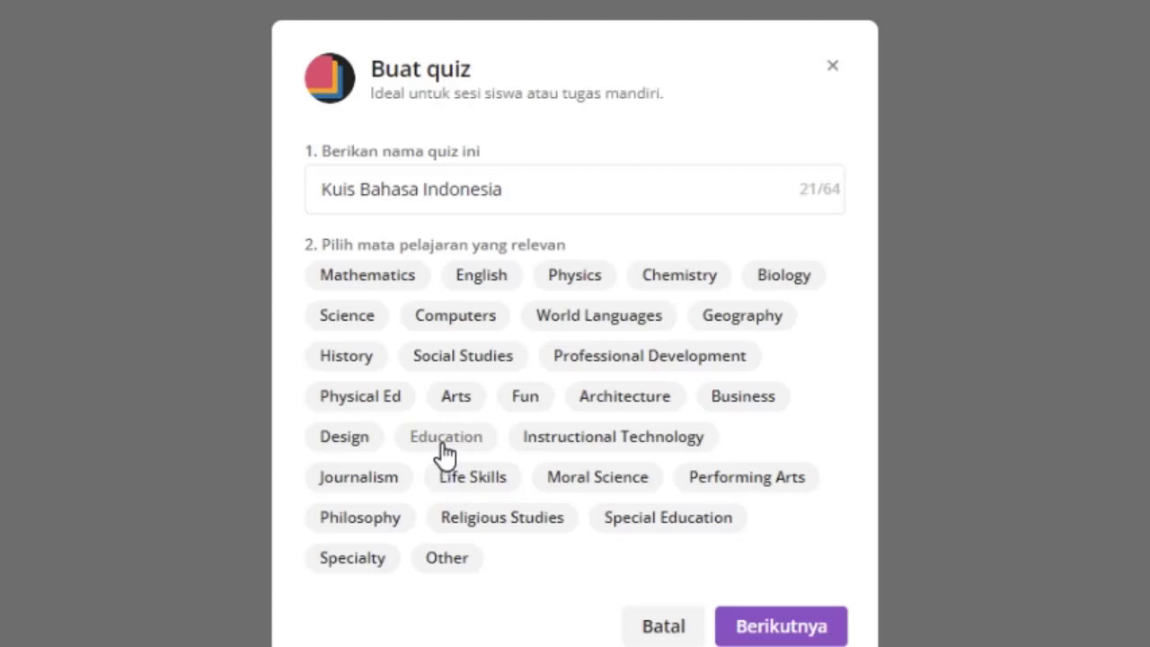
click(444, 442)
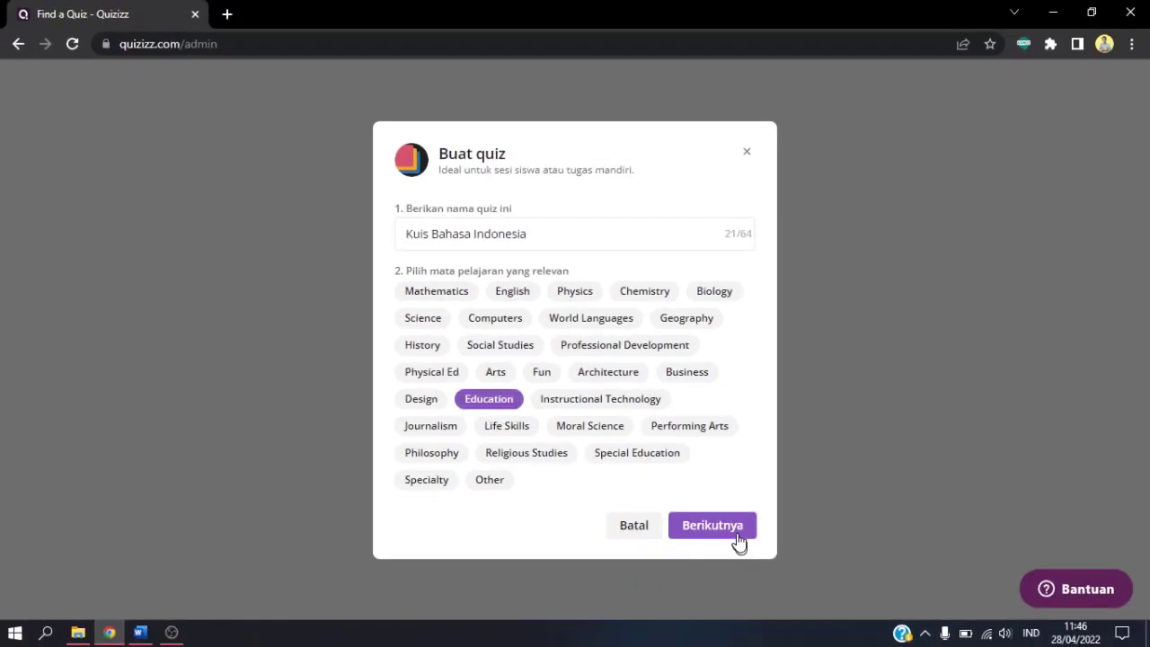
click(737, 535)
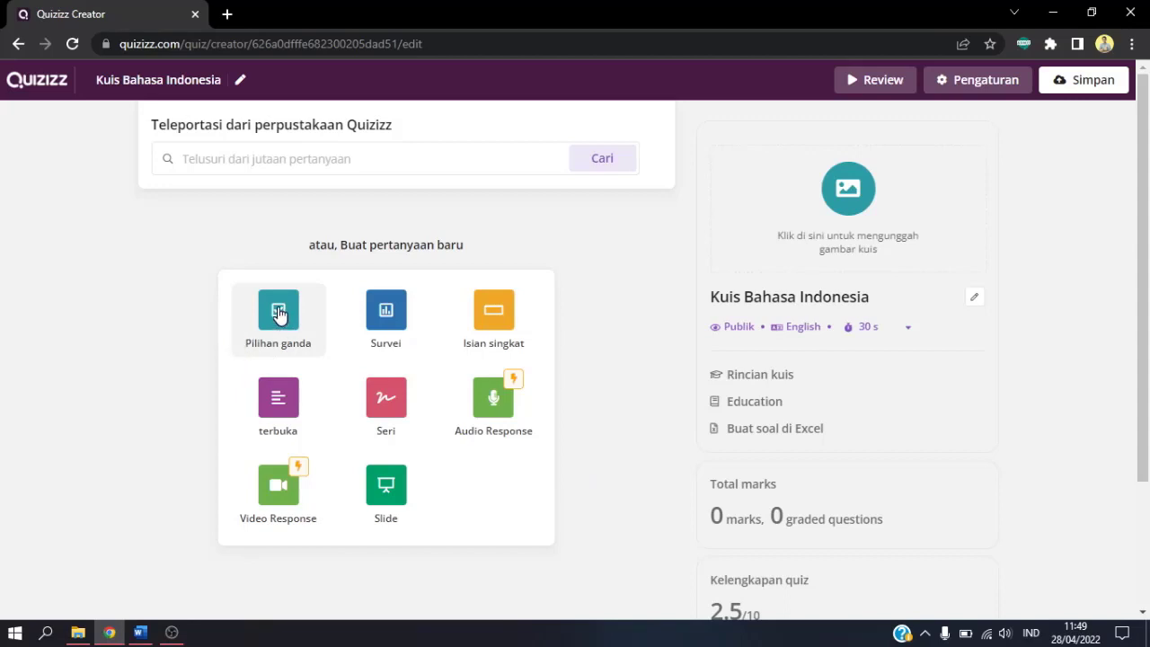
Add a Pilihan ganda question and copy its text "Penulisan kata-kata yang benar adalah ..." from the Word document into the question field.
click(279, 313)
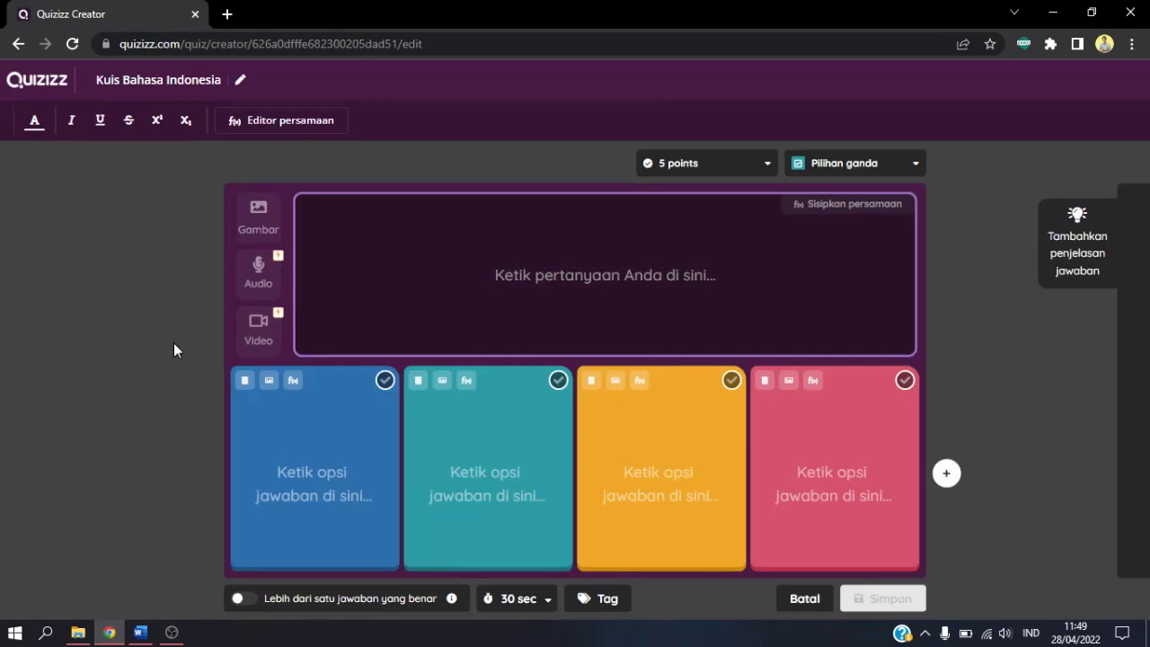
click(140, 631)
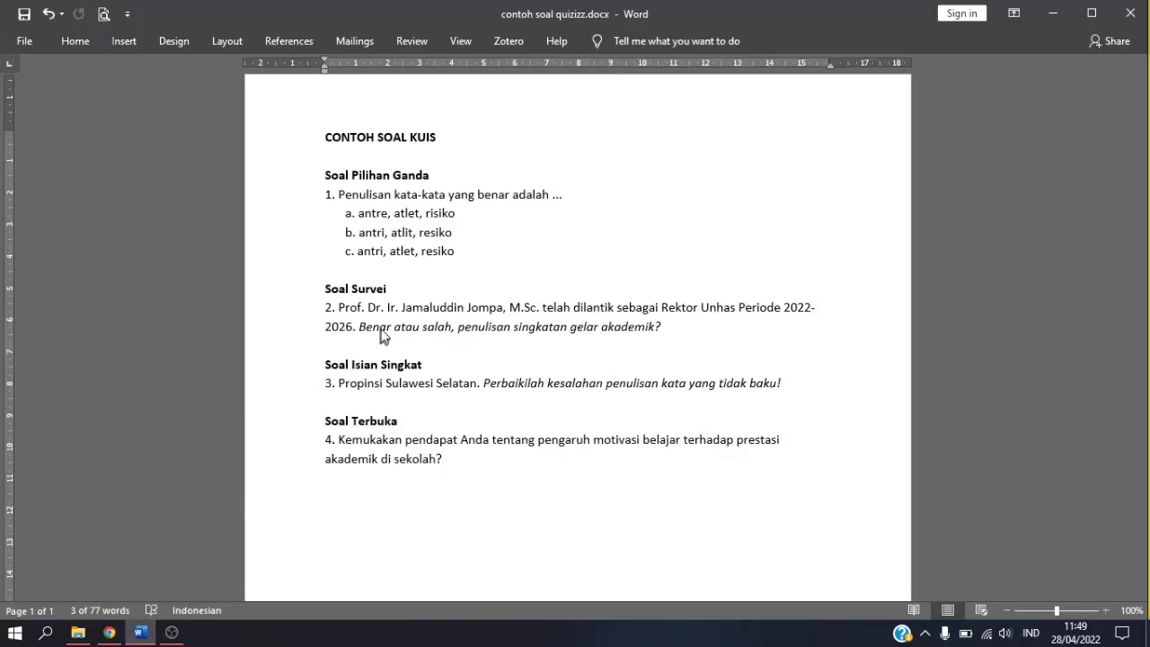
click(532, 260)
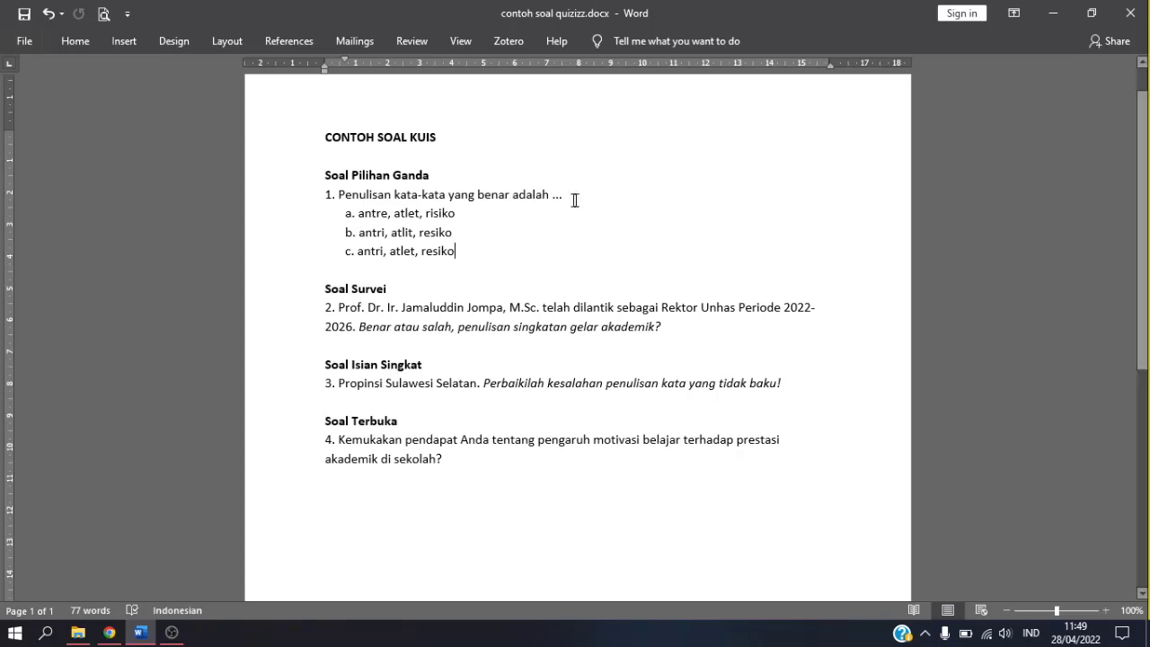
drag(581, 194, 358, 192)
key(ctrl+c)
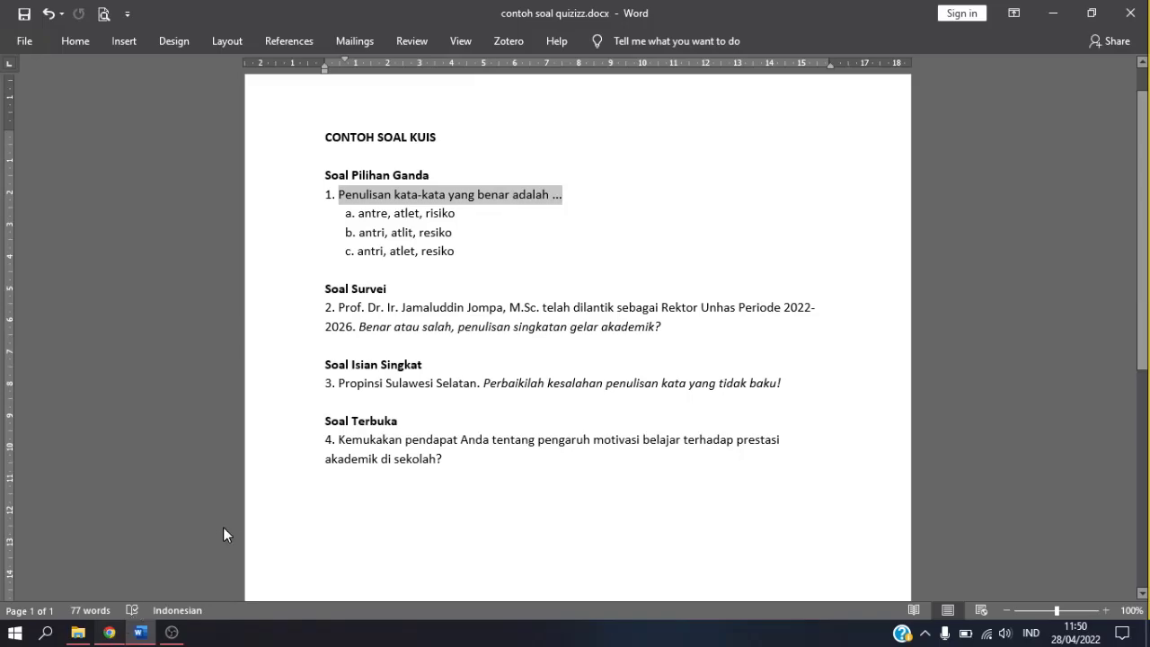
click(109, 631)
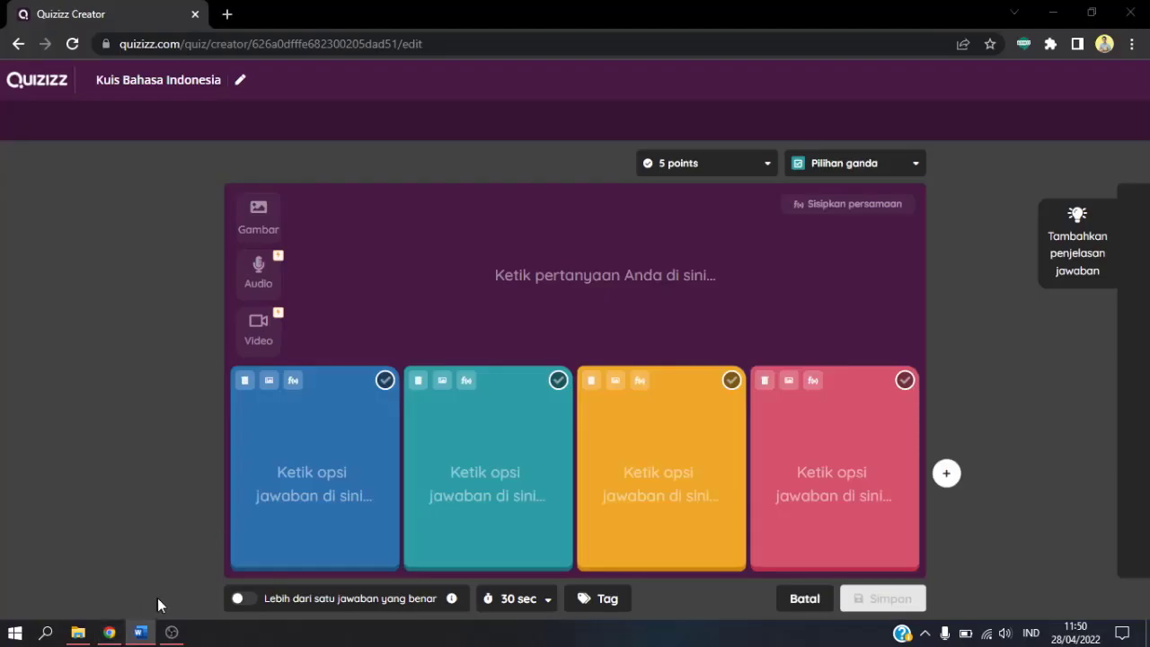
click(557, 273)
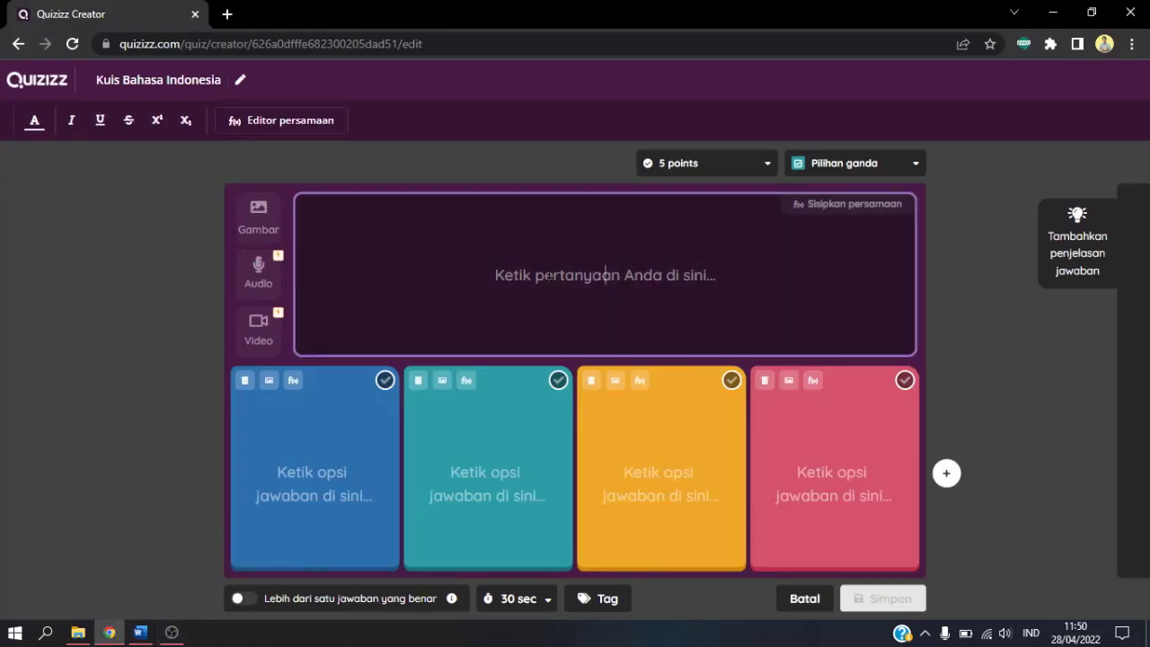
right_click(550, 275)
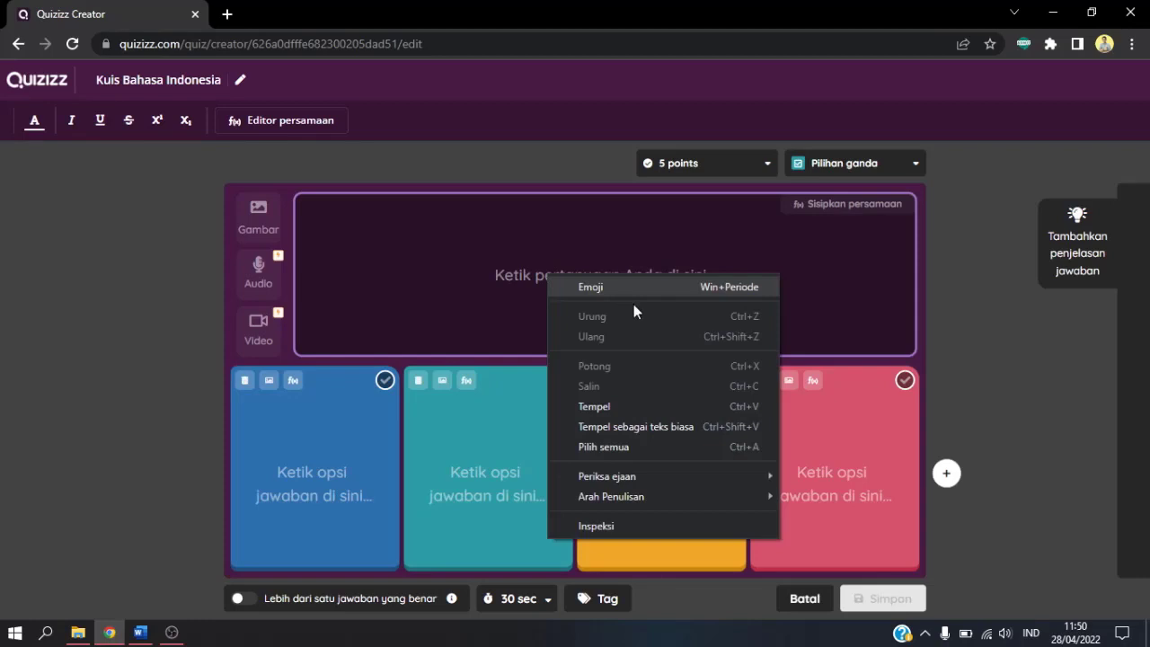
click(635, 407)
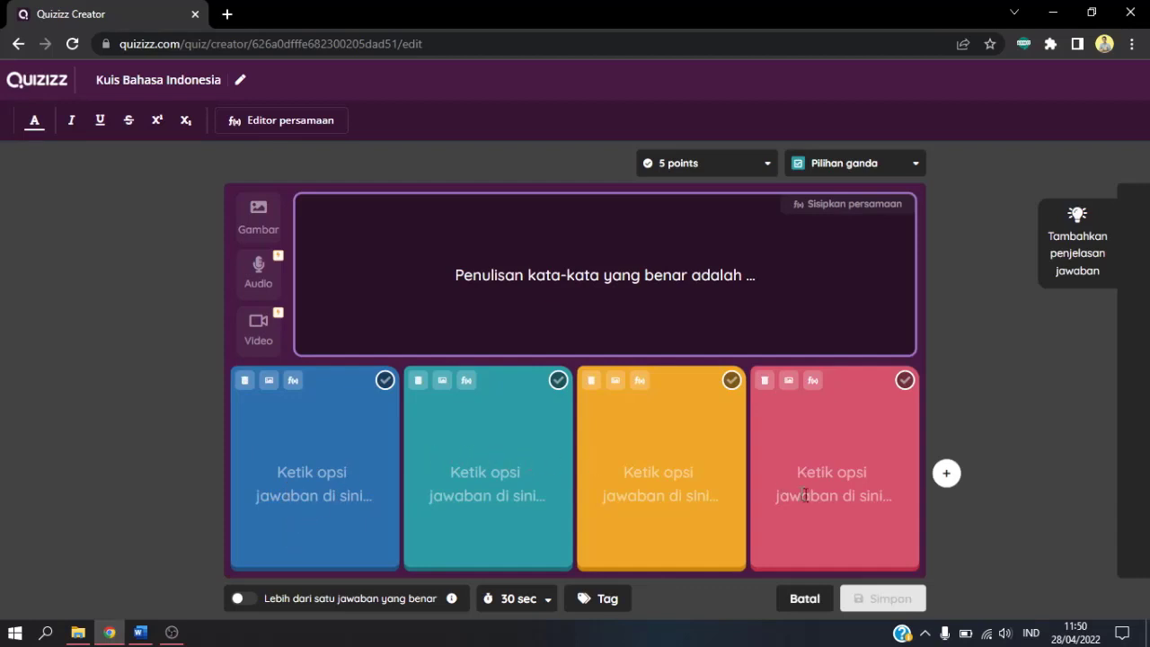
Add a fifth answer option, then delete it and the fourth option so that three remain.
click(947, 473)
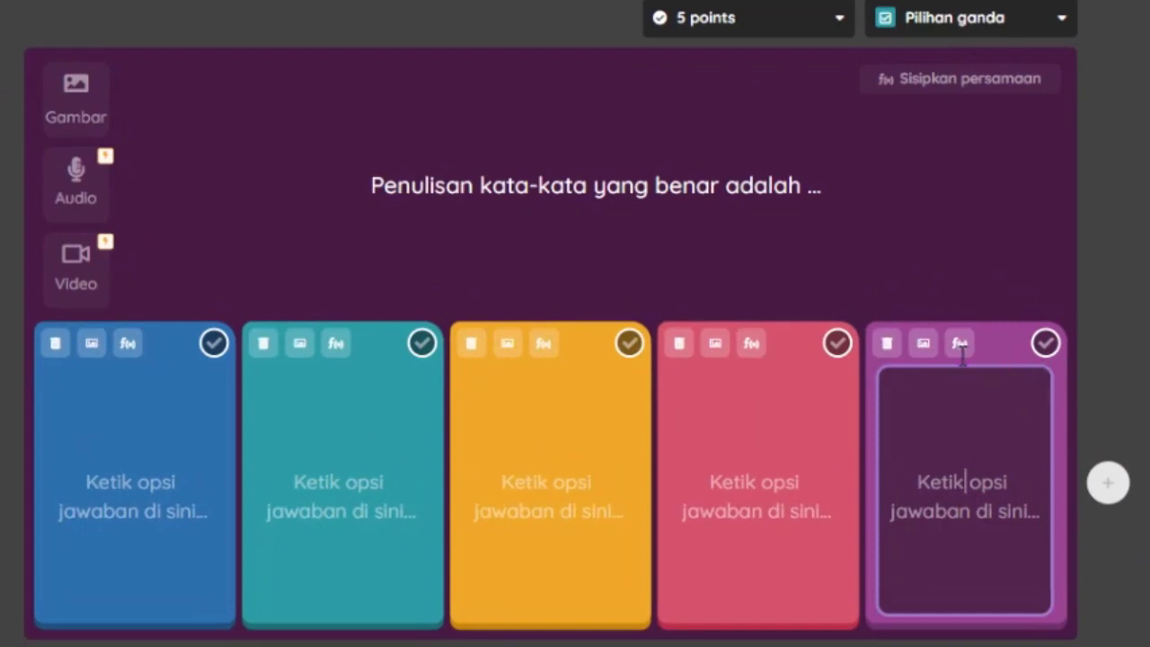
click(888, 345)
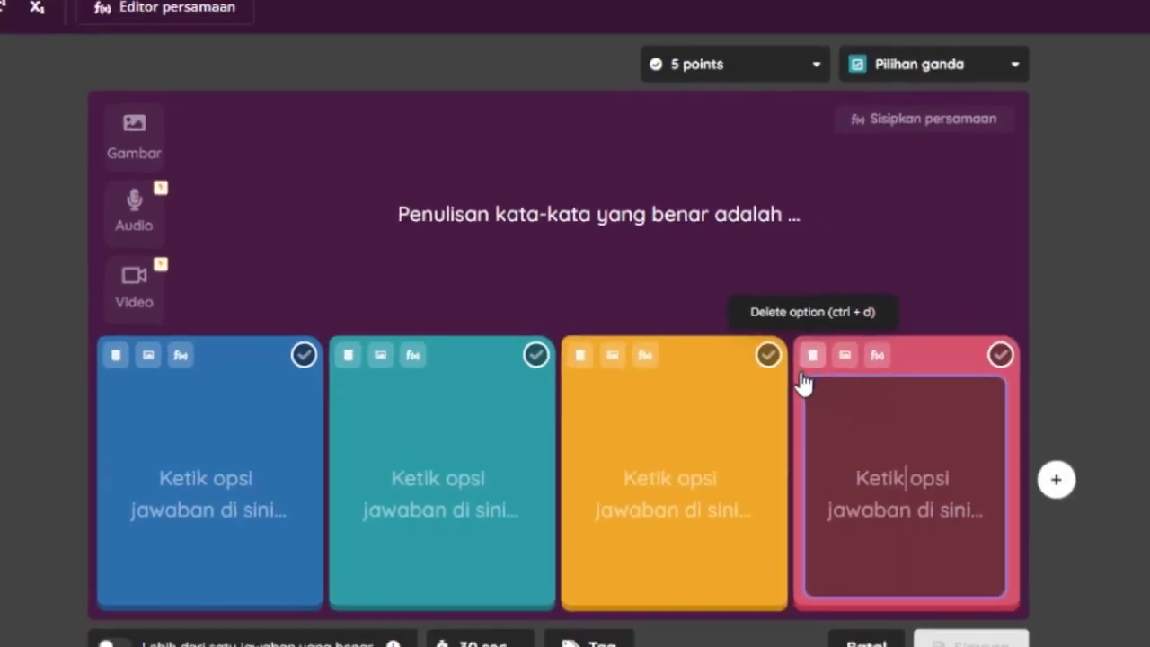
click(835, 344)
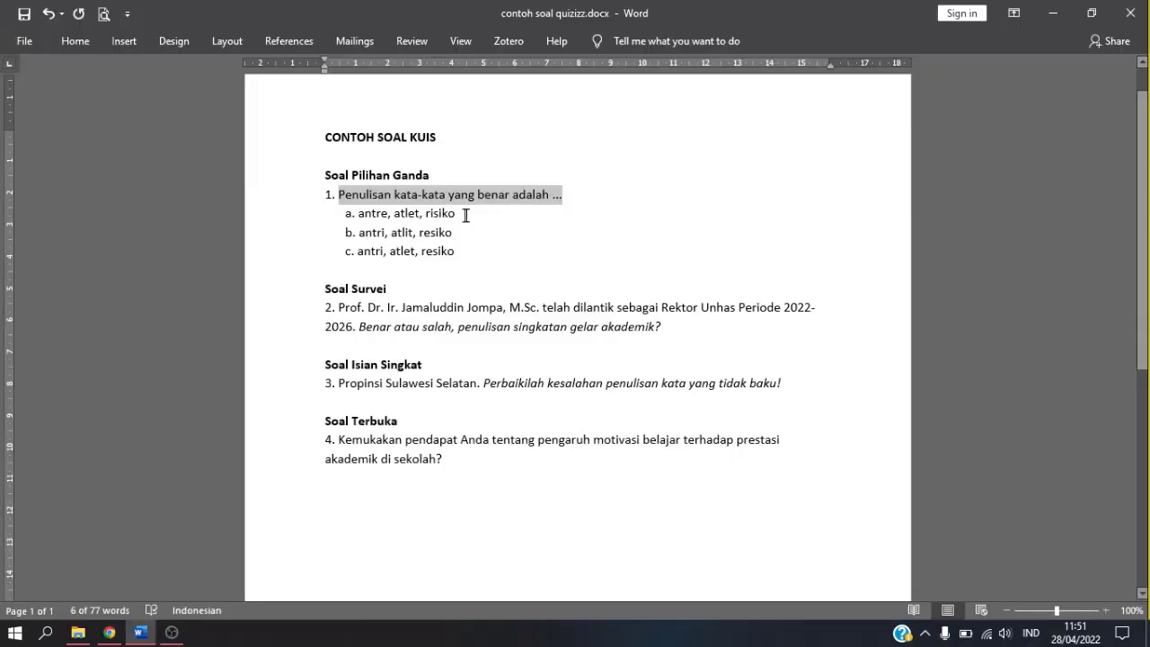
Copy option a of the multiple-choice question from the Word document and paste it into the first answer option.
drag(431, 217, 381, 214)
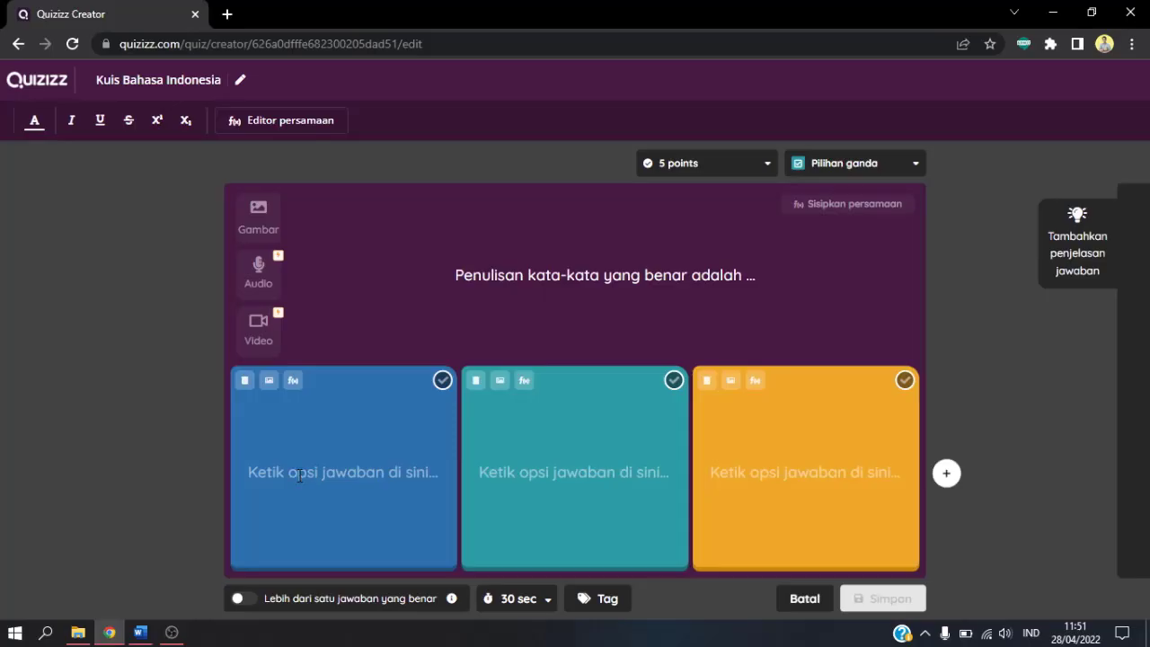
click(299, 476)
right_click(298, 476)
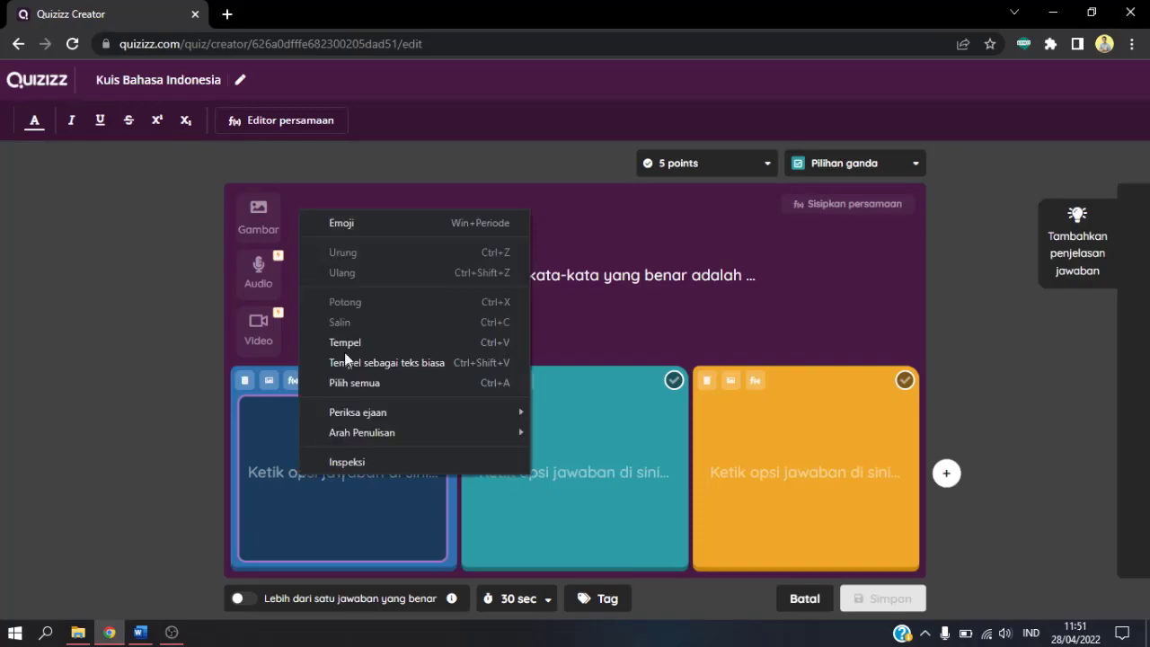
click(346, 342)
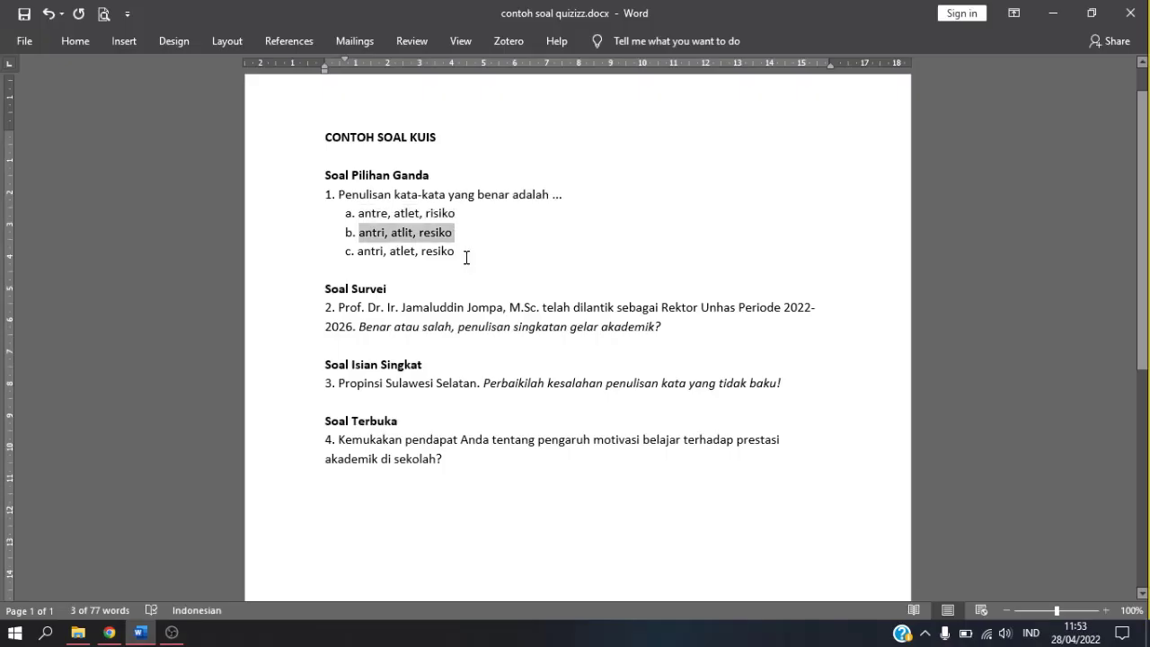
Copy option c, "antri, atlet, resiko", from the Word document and paste it into the third answer option of the Quizizz question.
drag(457, 255, 352, 253)
key(ctrl+c)
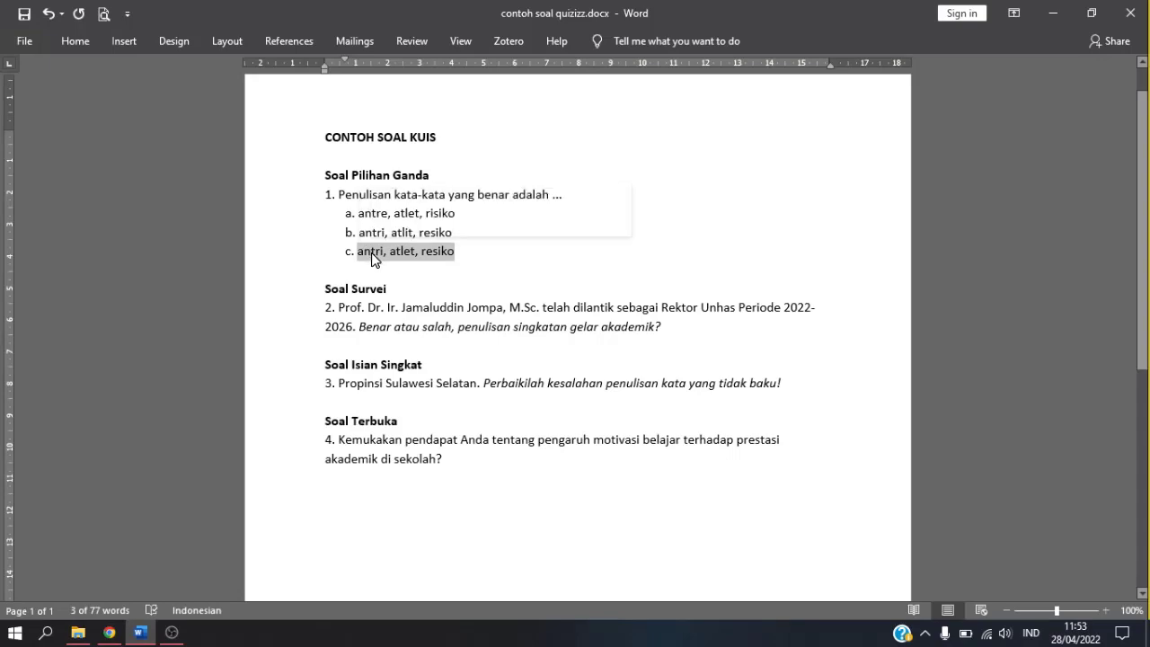
right_click(372, 253)
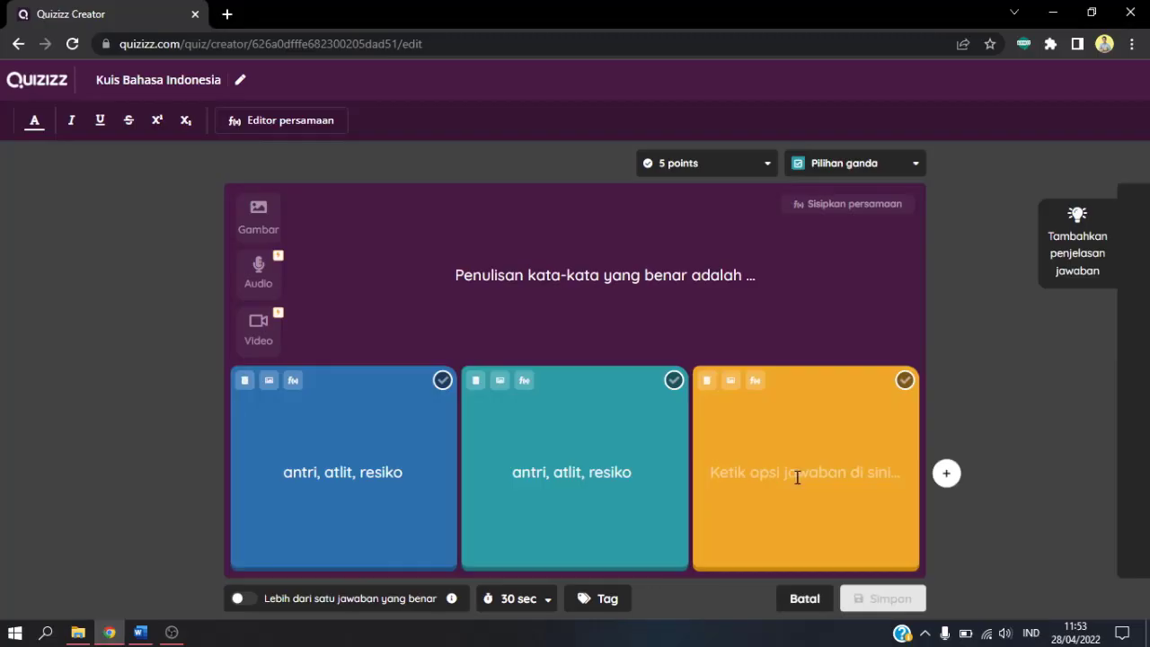
click(796, 476)
right_click(797, 477)
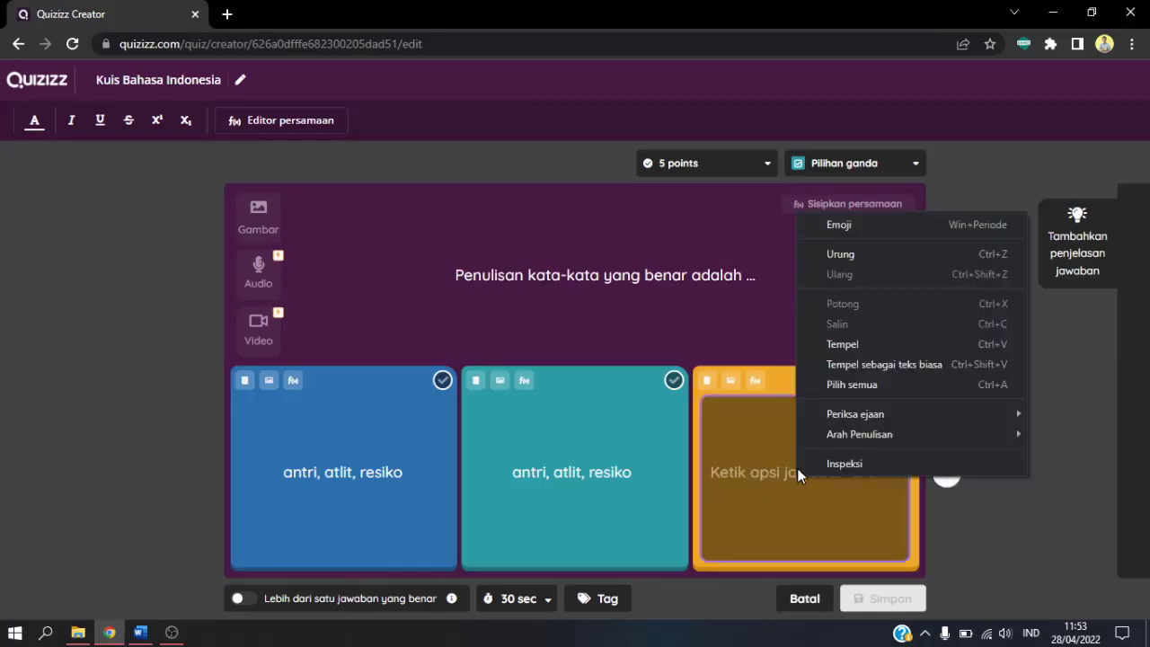
click(845, 368)
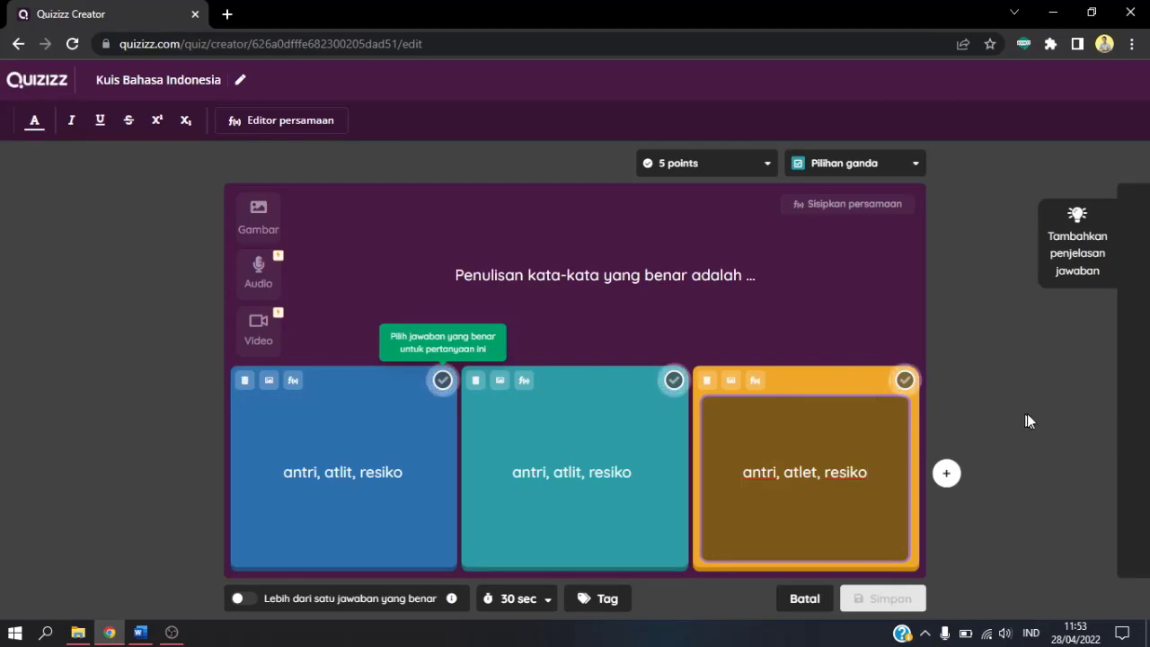
click(910, 417)
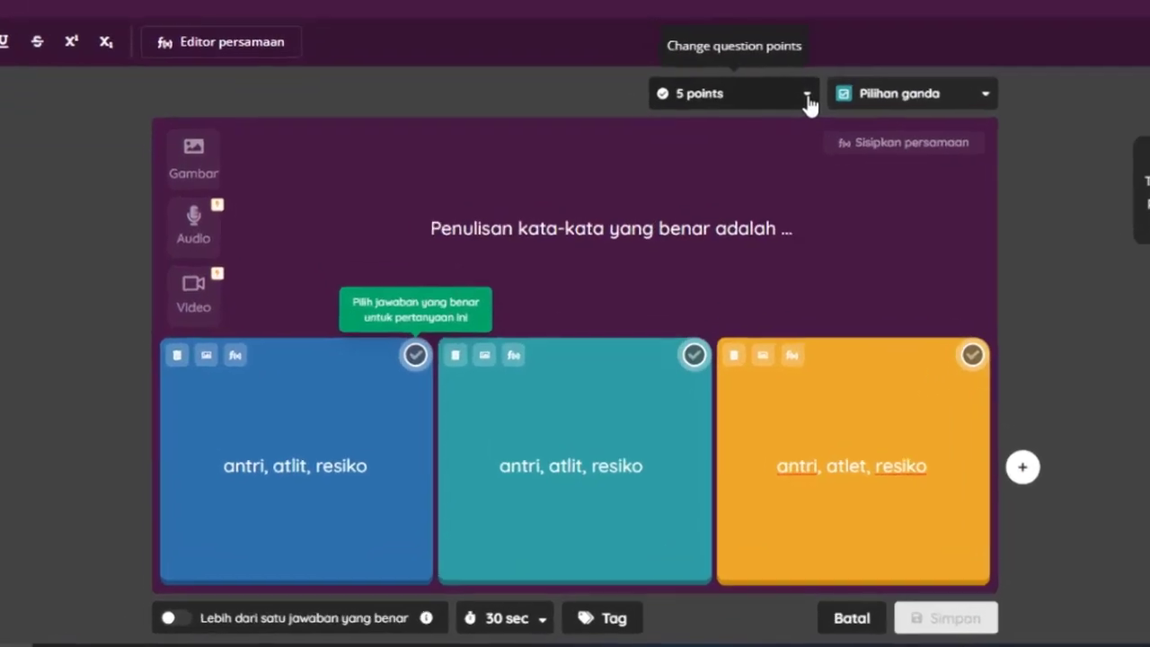
Examine the available point values and time limits for the multiple-choice question.
click(808, 101)
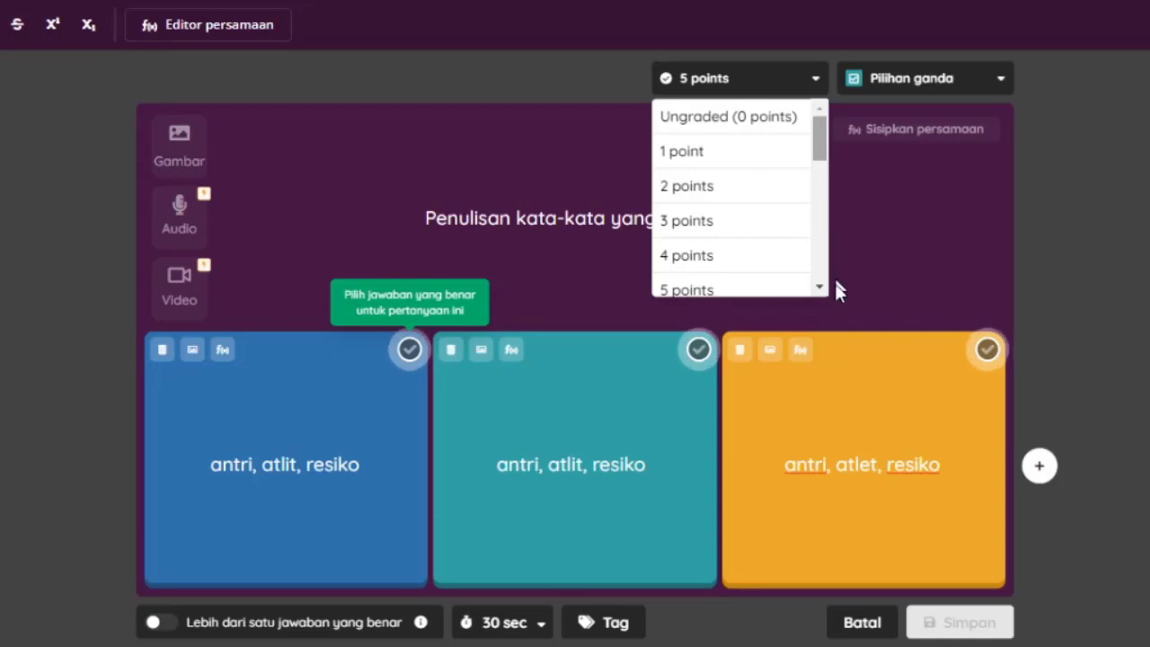
scroll(821, 296, down, 3)
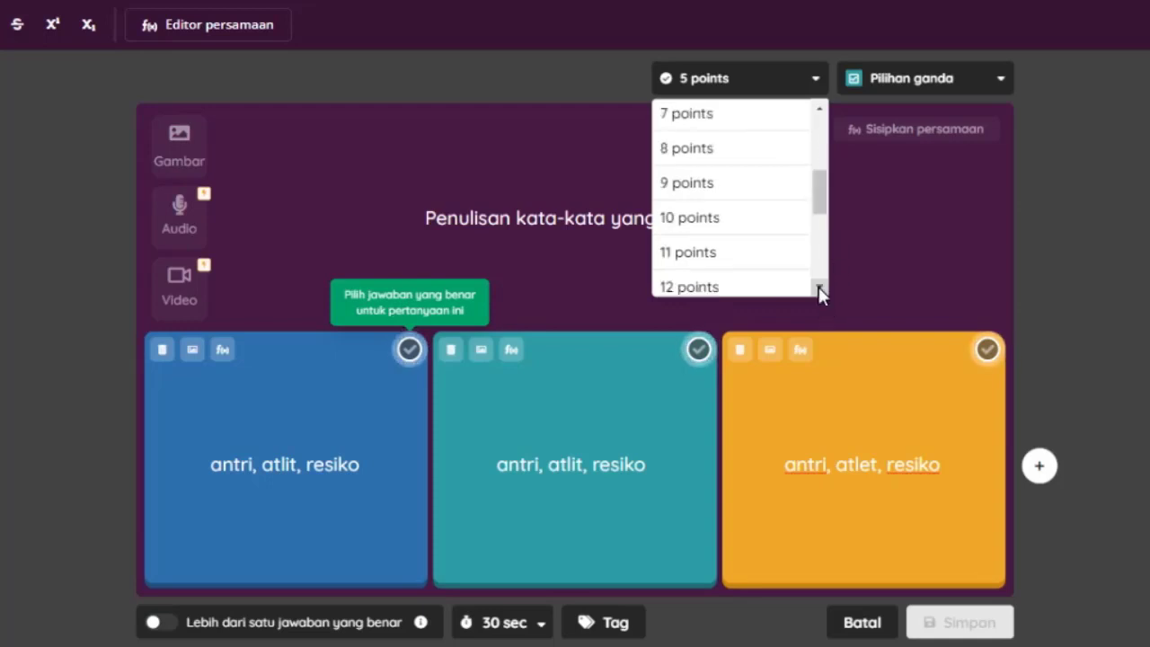
click(764, 79)
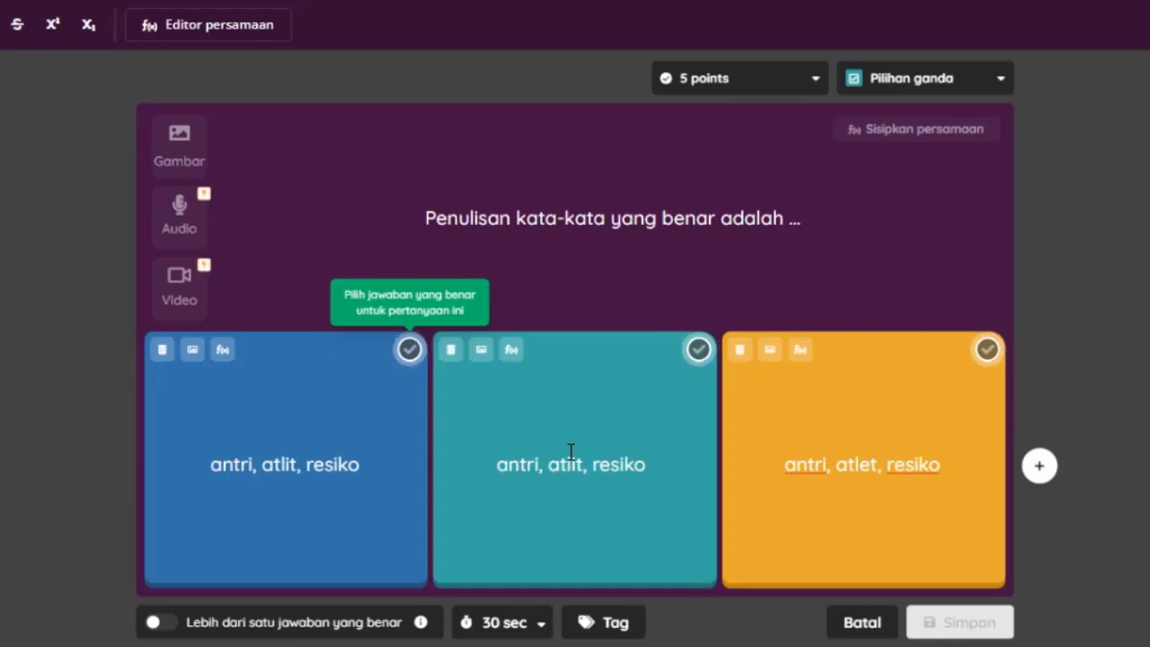
click(541, 628)
click(541, 629)
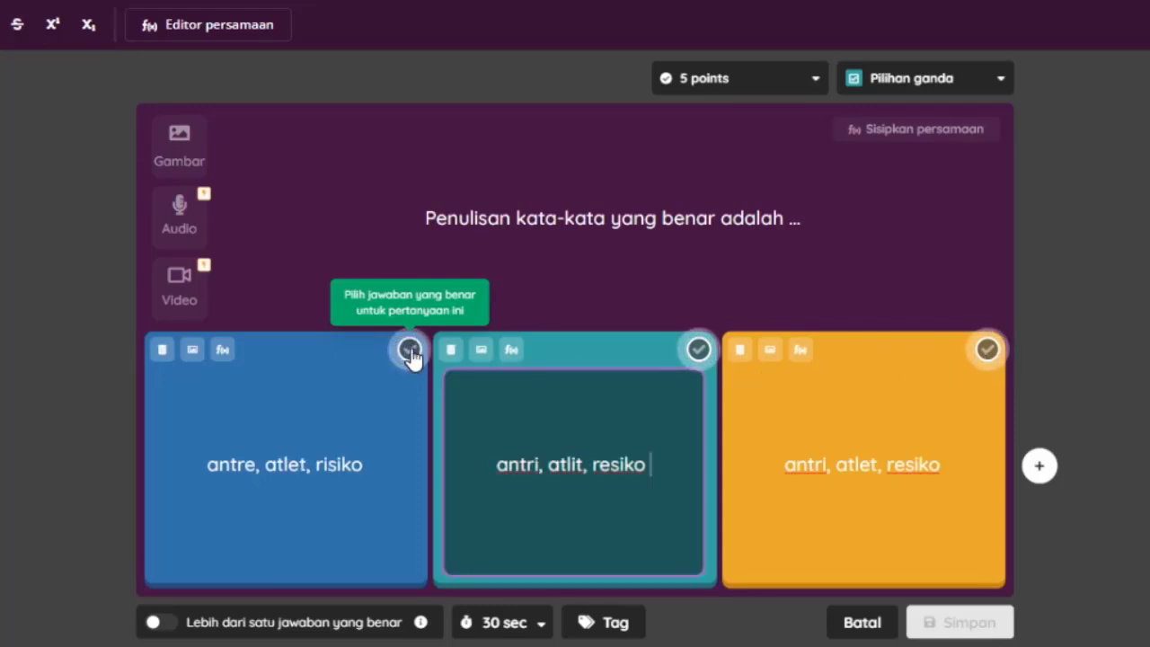
Mark the first option, "antre, atlet, risiko", as the correct answer and save the multiple-choice question.
click(410, 349)
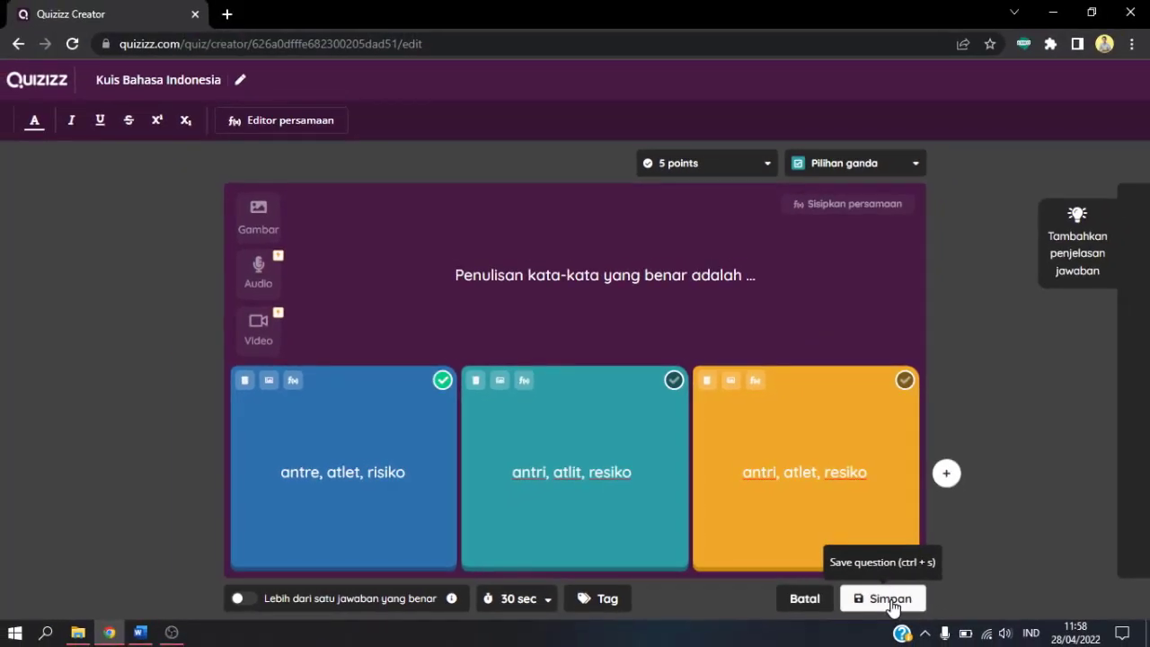
click(889, 598)
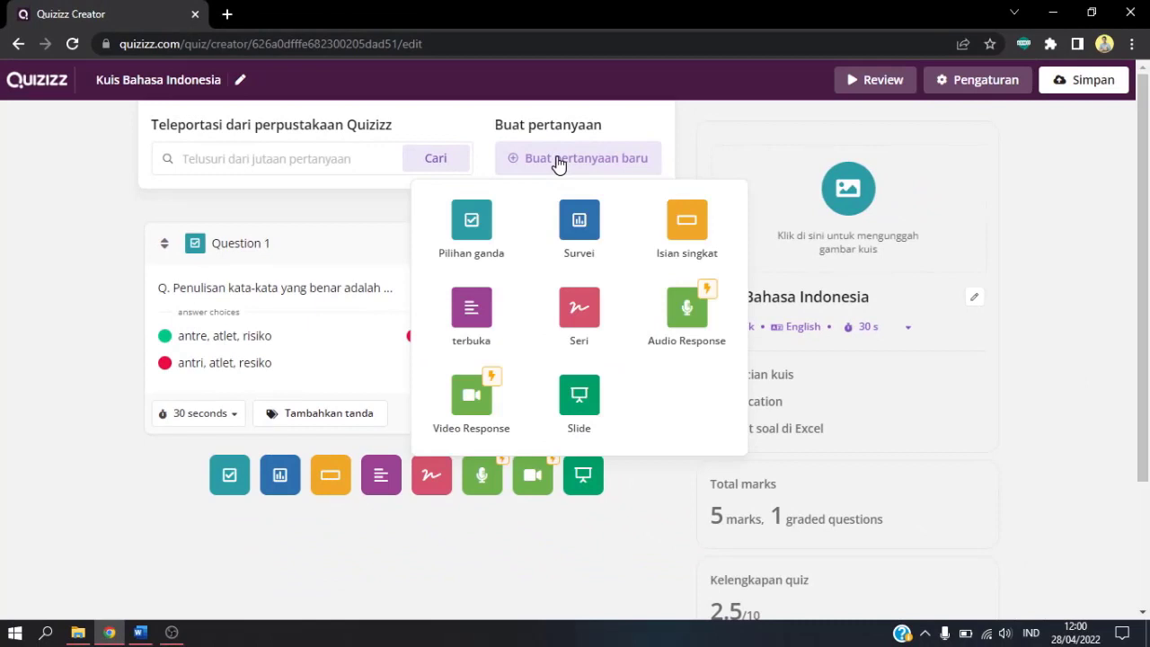
click(101, 524)
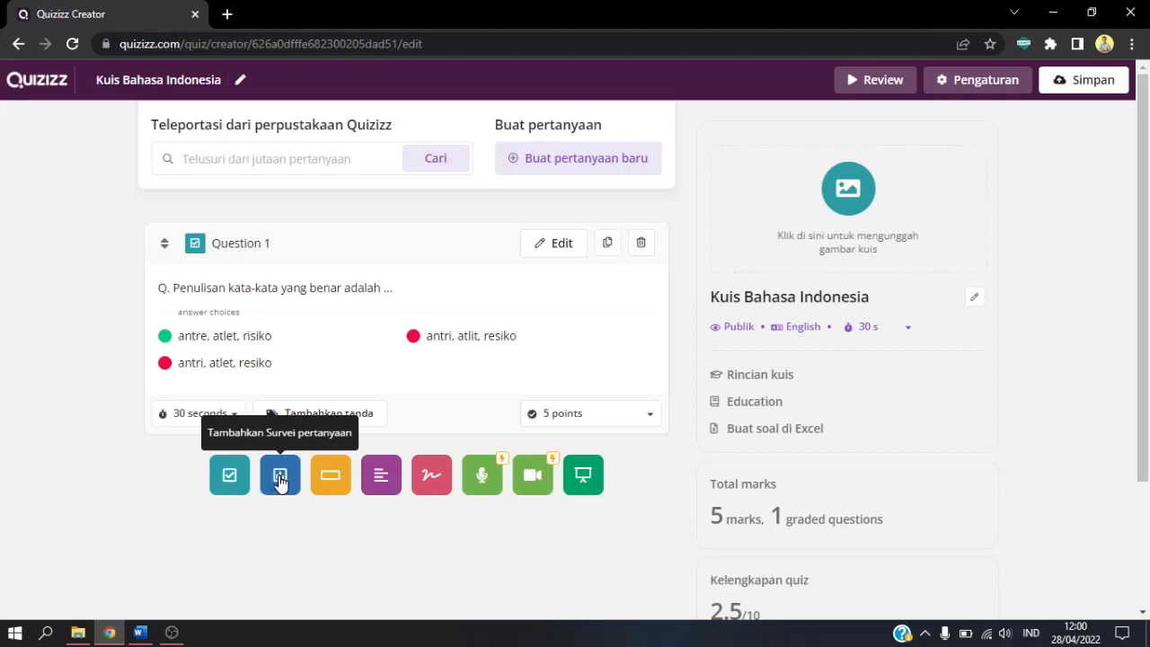
Add a Survei question and copy the survey question about the academic title abbreviation from the Word document into its question field.
click(281, 477)
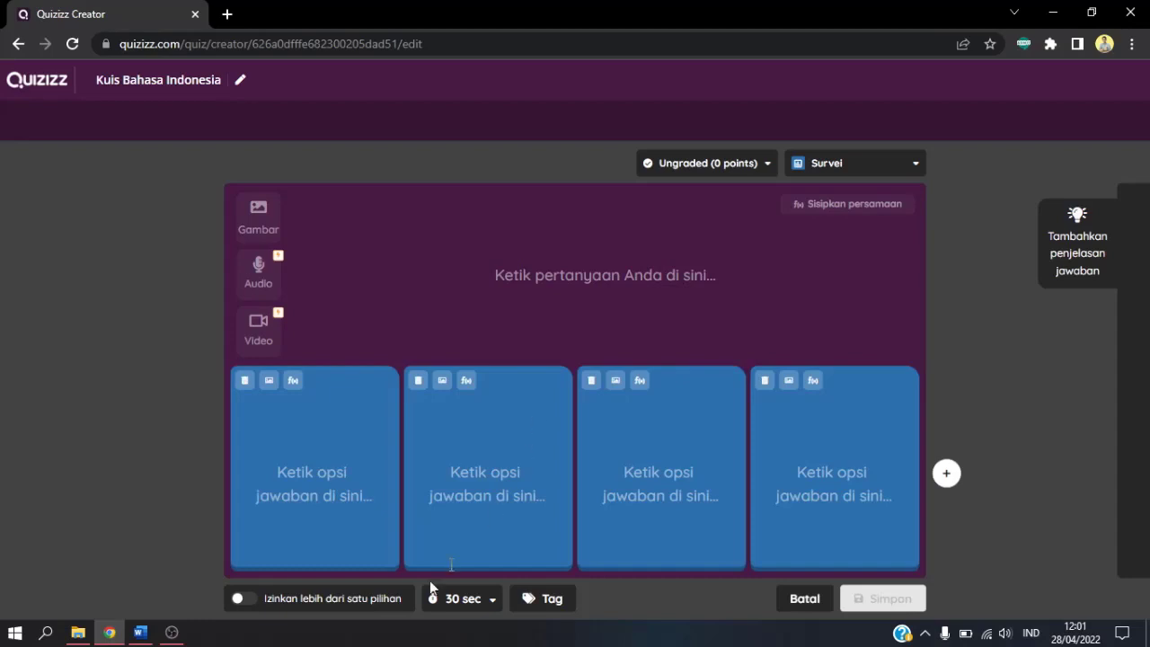
click(140, 631)
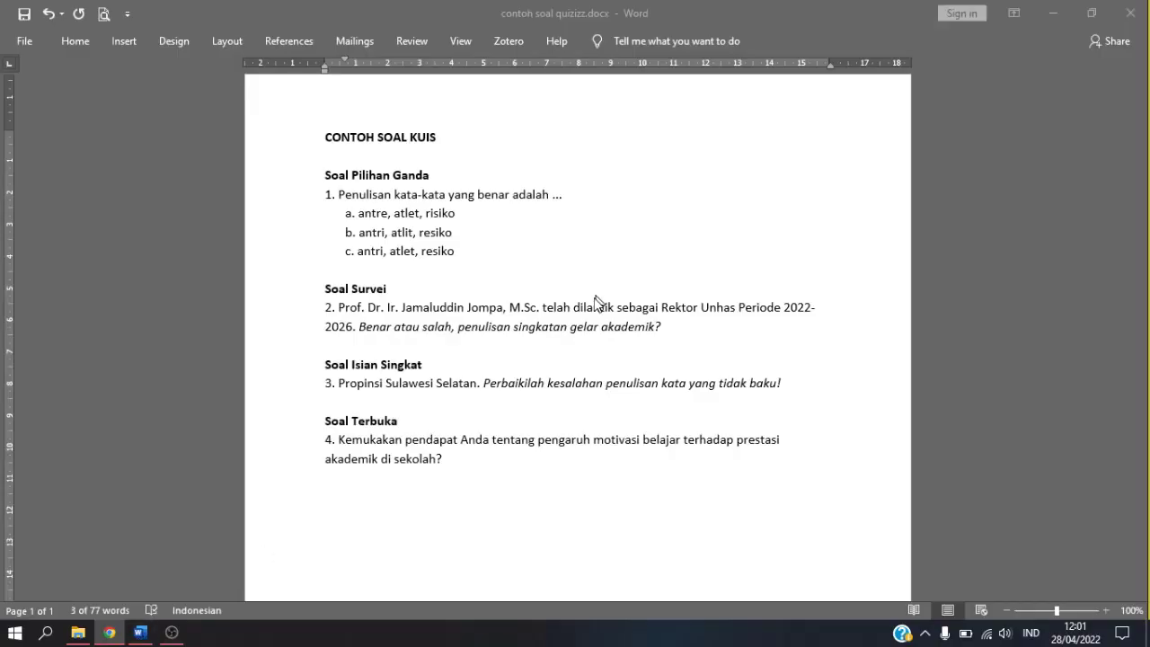
click(672, 327)
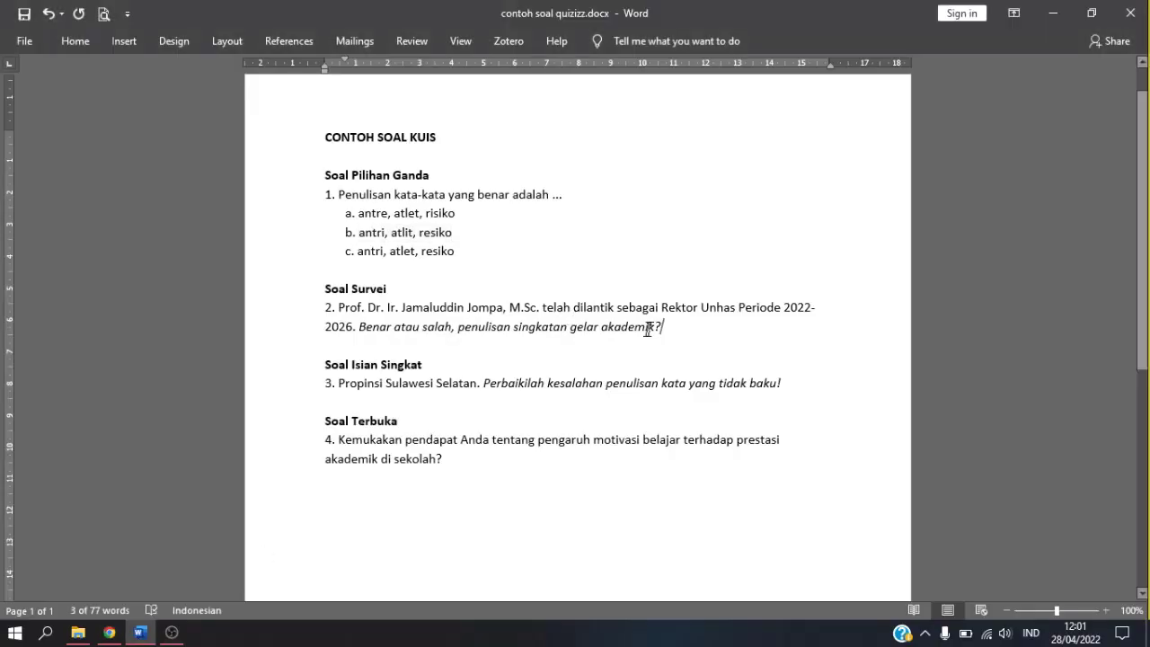
drag(647, 330, 363, 311)
key(ctrl+c)
right_click(363, 311)
click(395, 344)
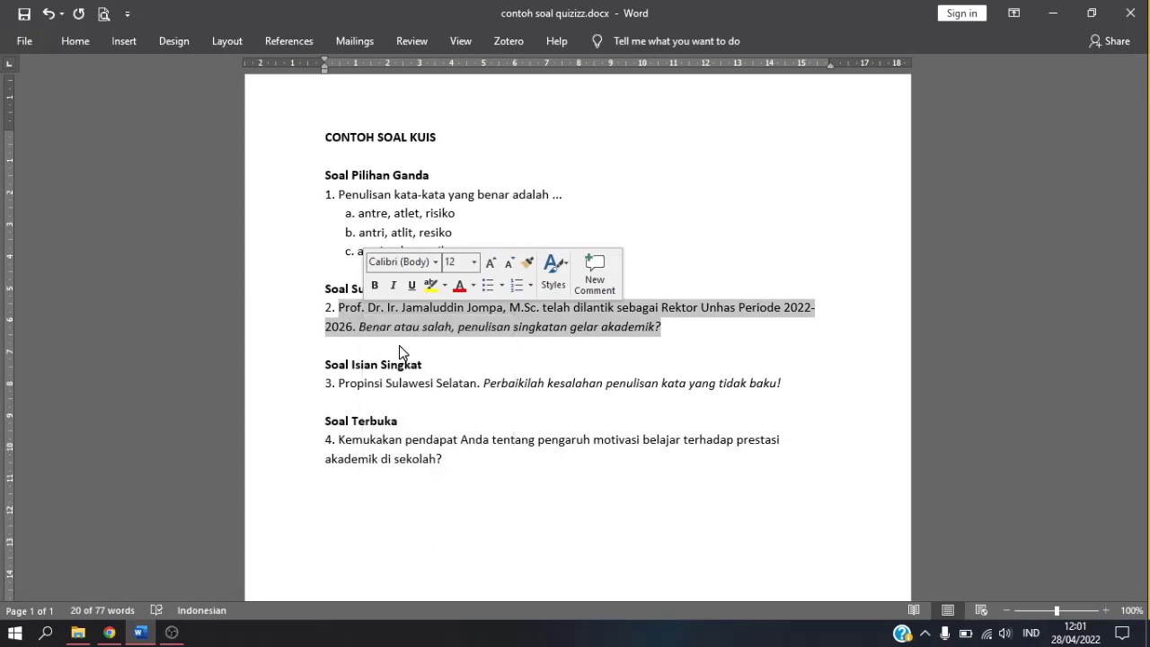
click(108, 631)
right_click(543, 275)
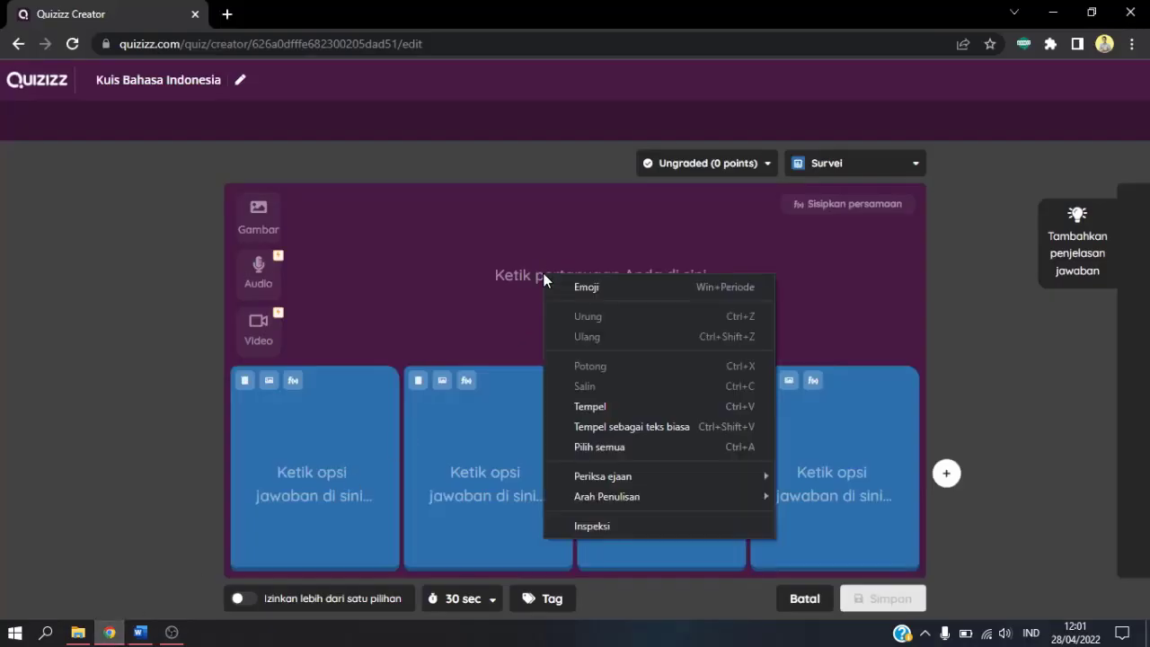
click(617, 406)
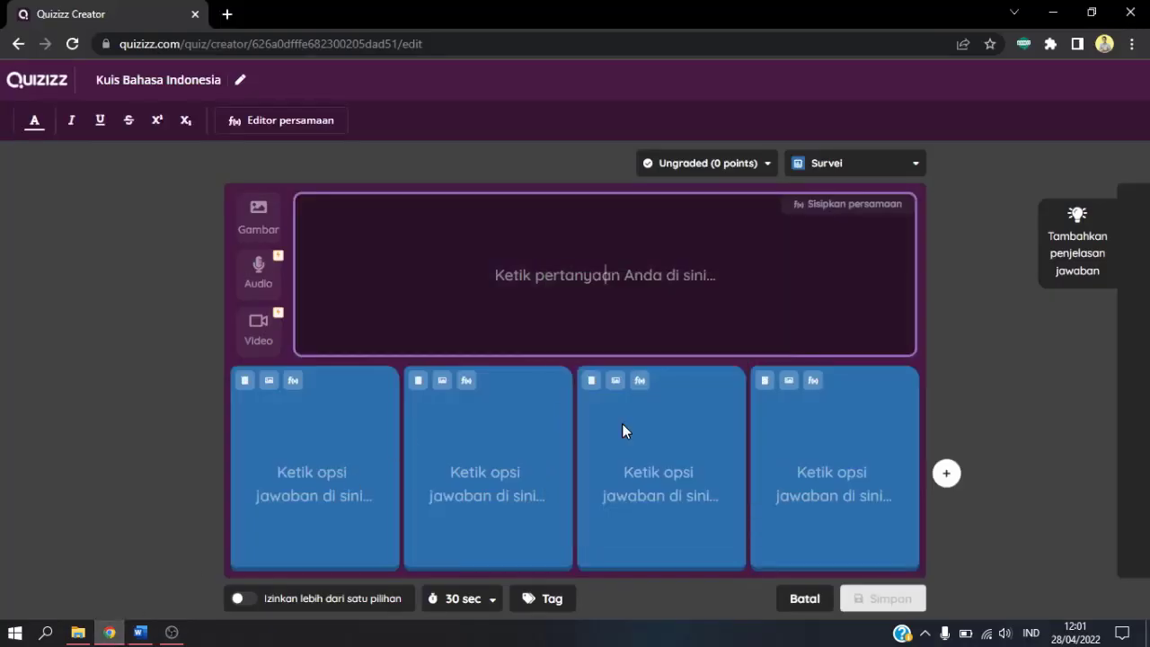
Enter BENAR and SALAH as the first two survey answer options and delete the two empty options.
click(327, 476)
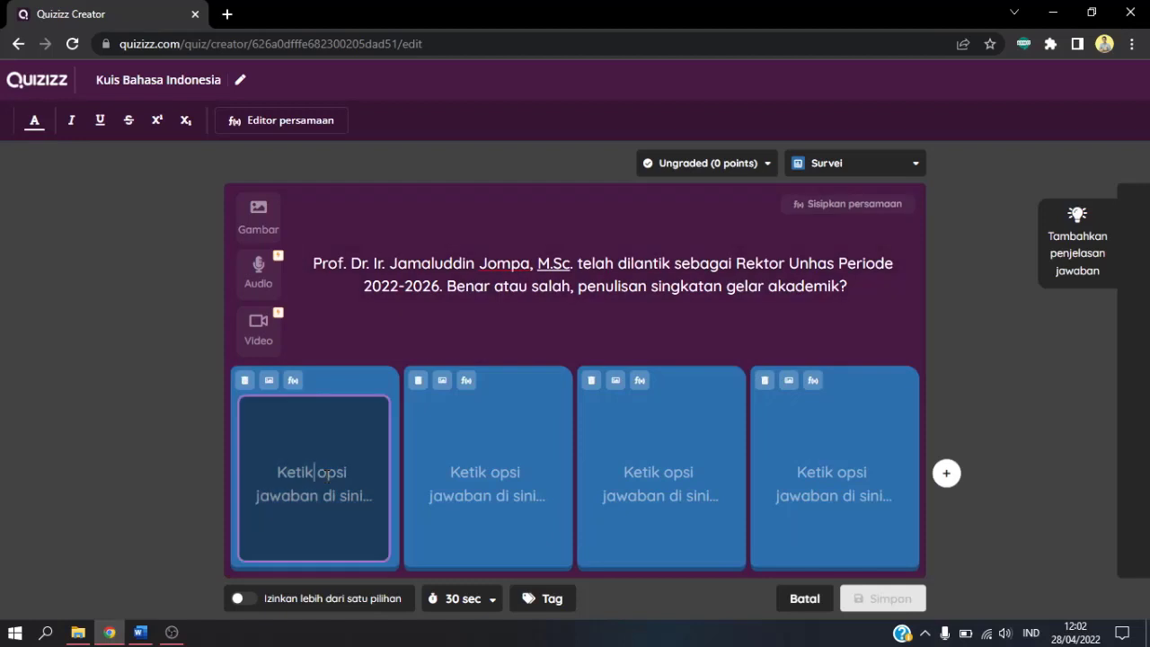
text(BEN)
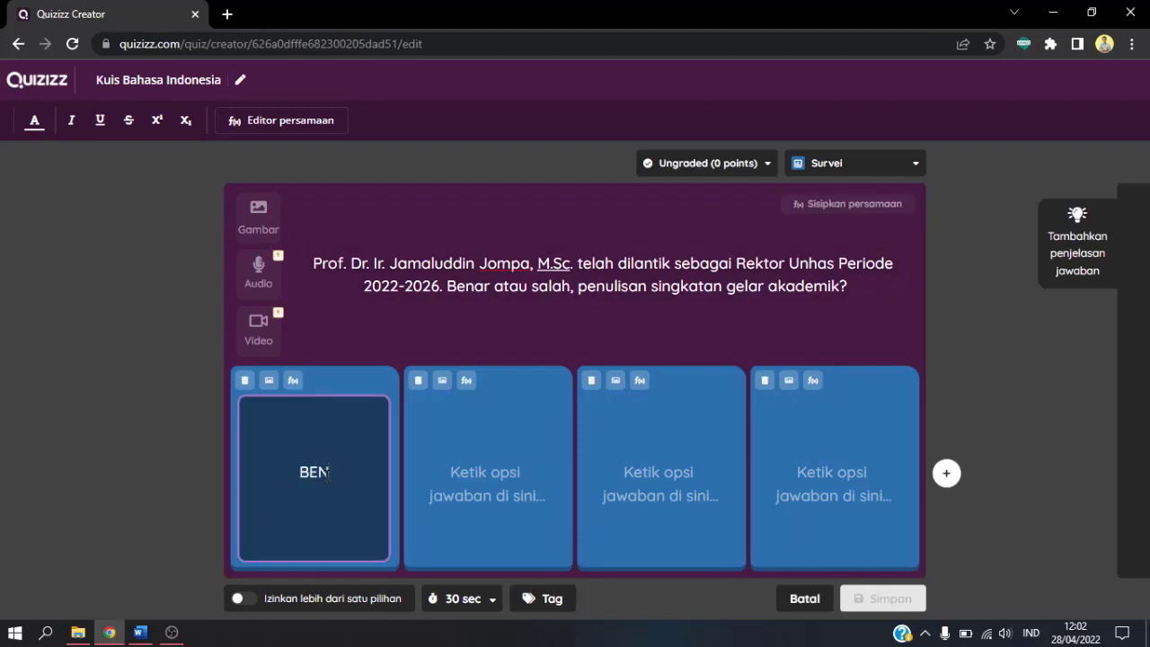
text(AR)
click(452, 473)
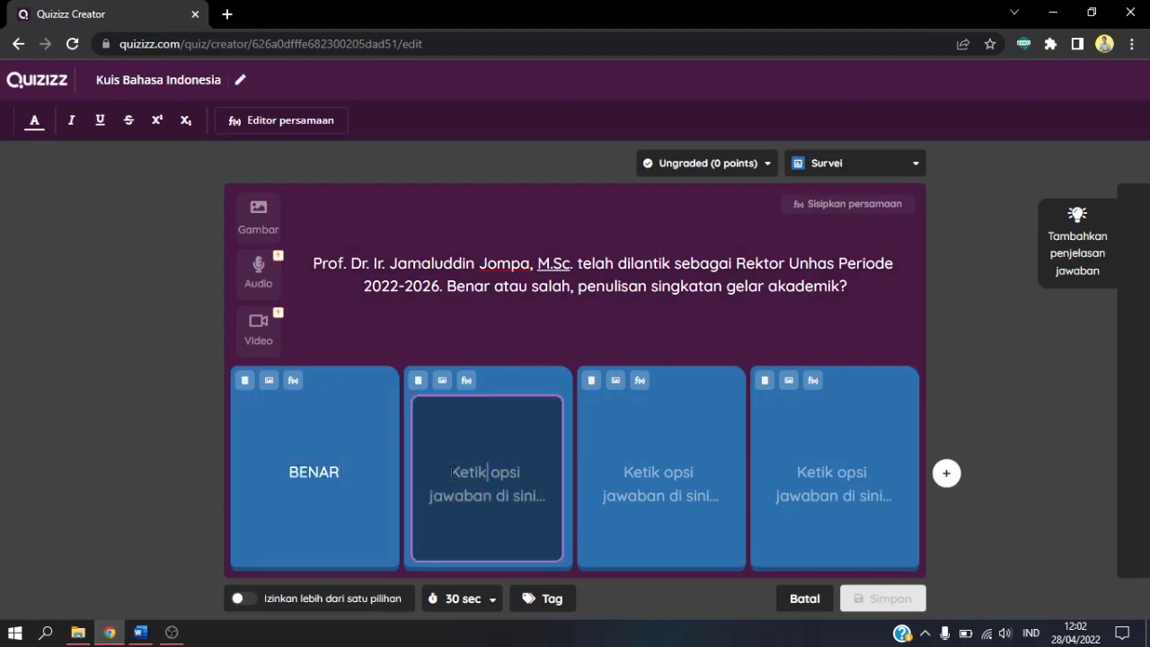
text(SALAH)
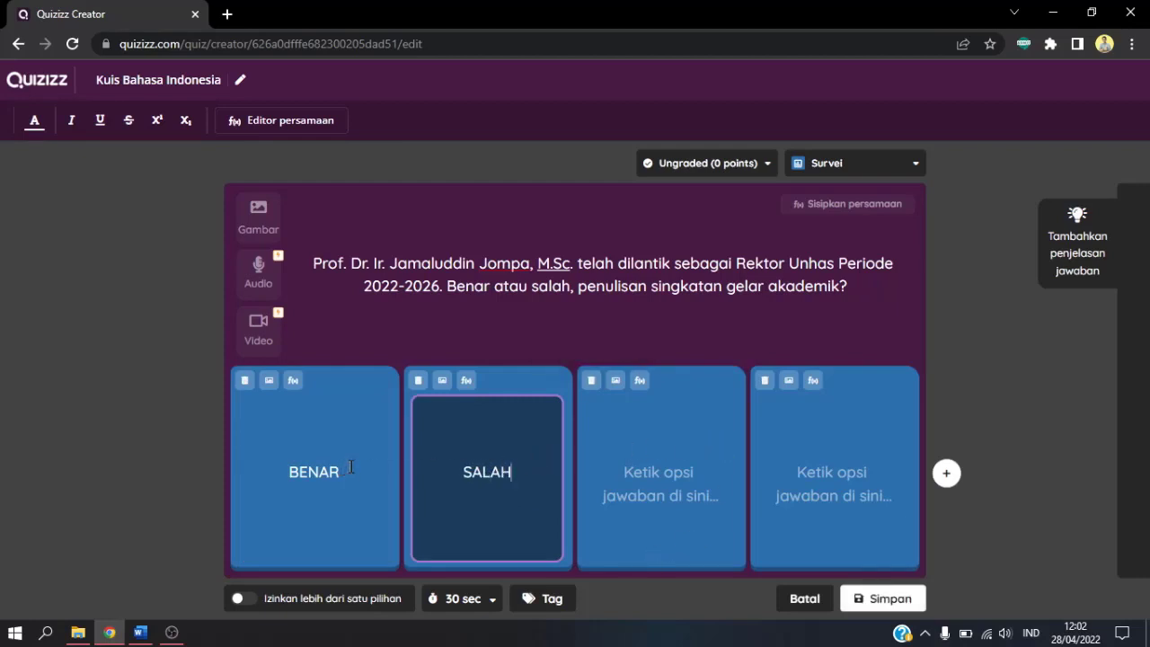
click(592, 381)
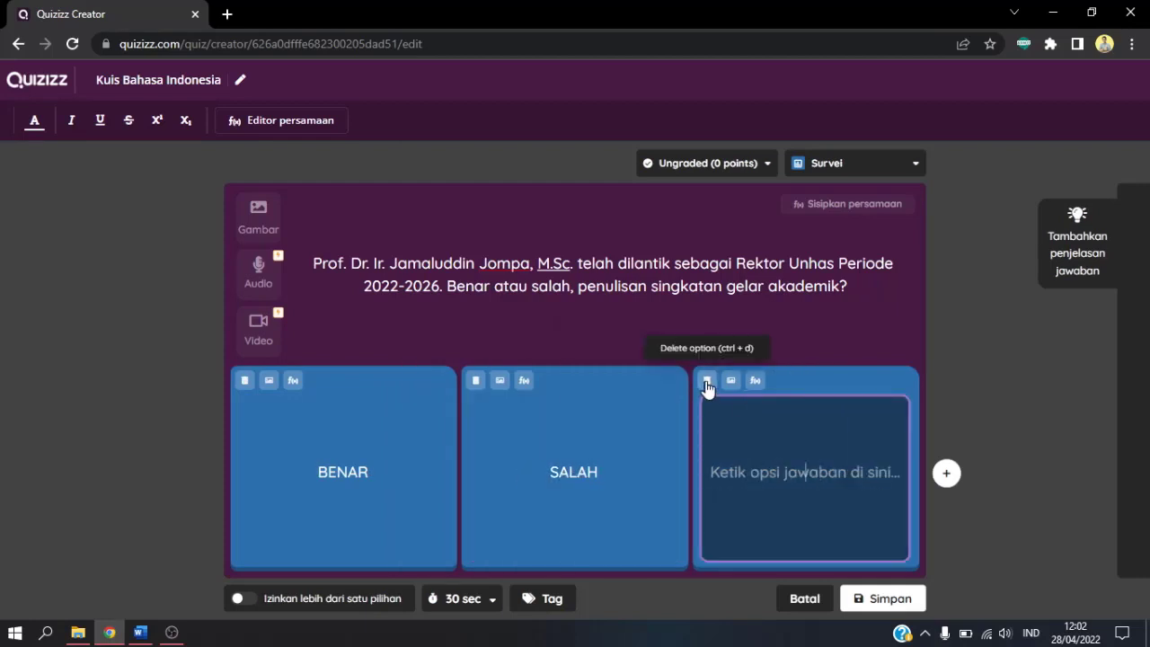
click(706, 380)
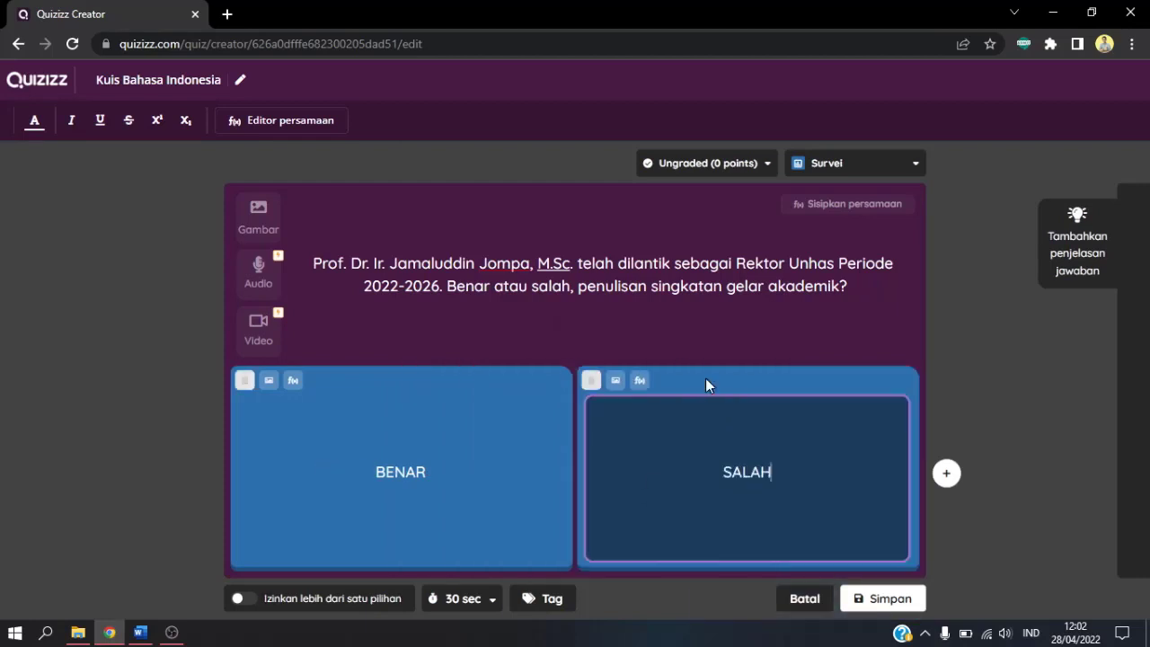
Check the time limit choices for the survey question and save the question.
click(492, 600)
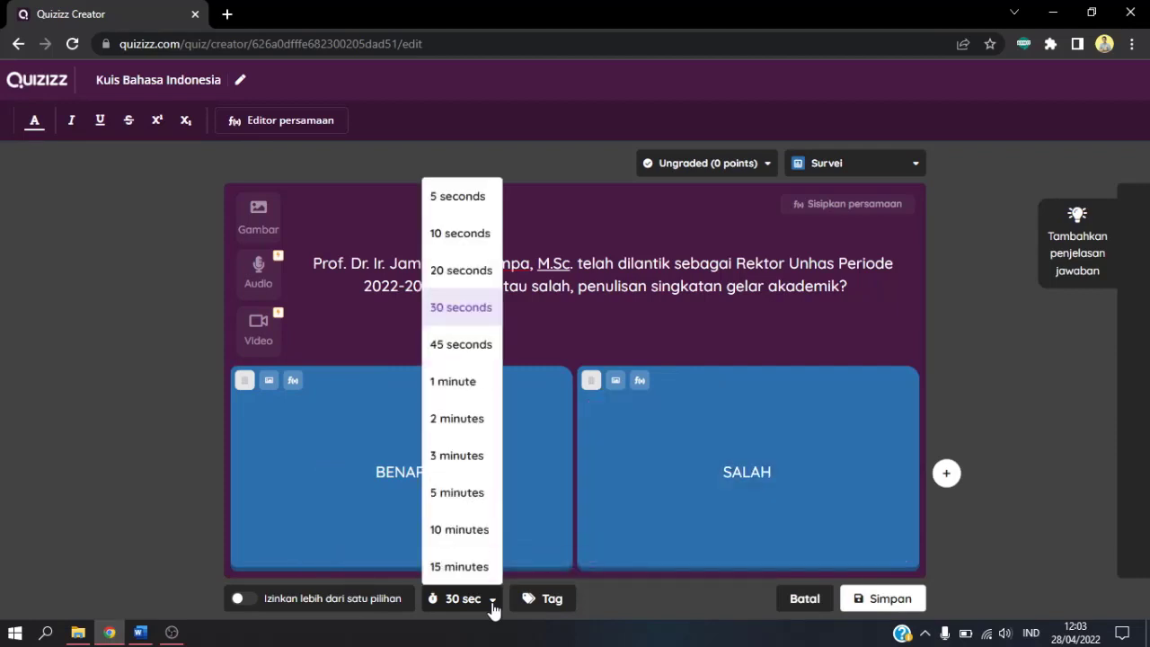
click(493, 600)
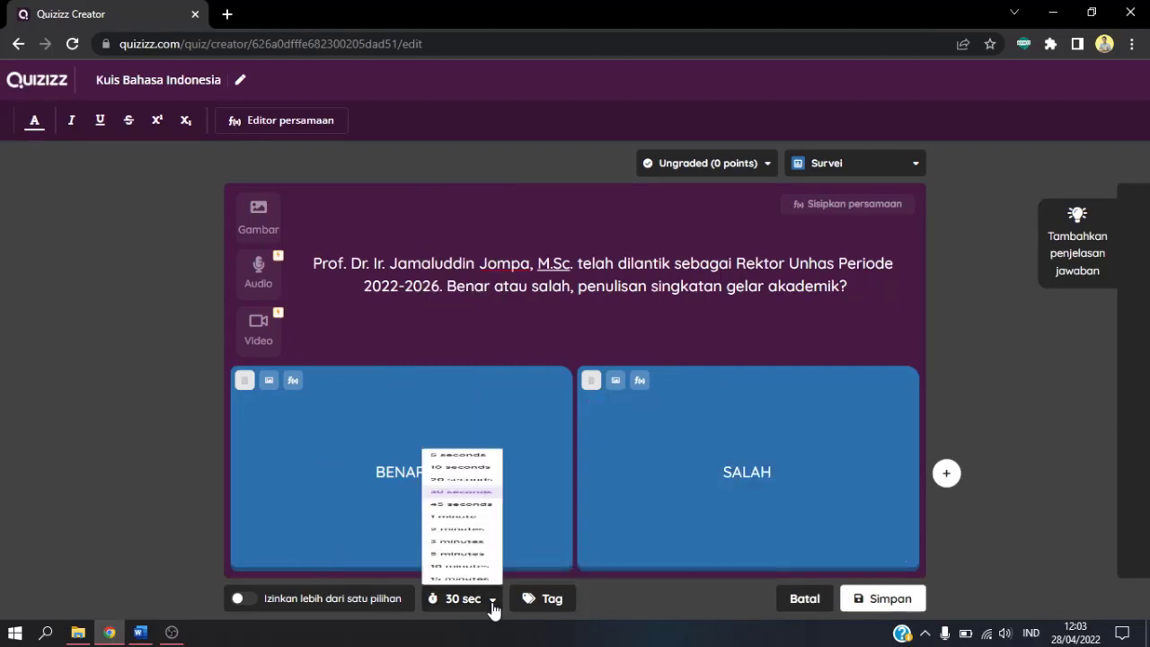
click(888, 607)
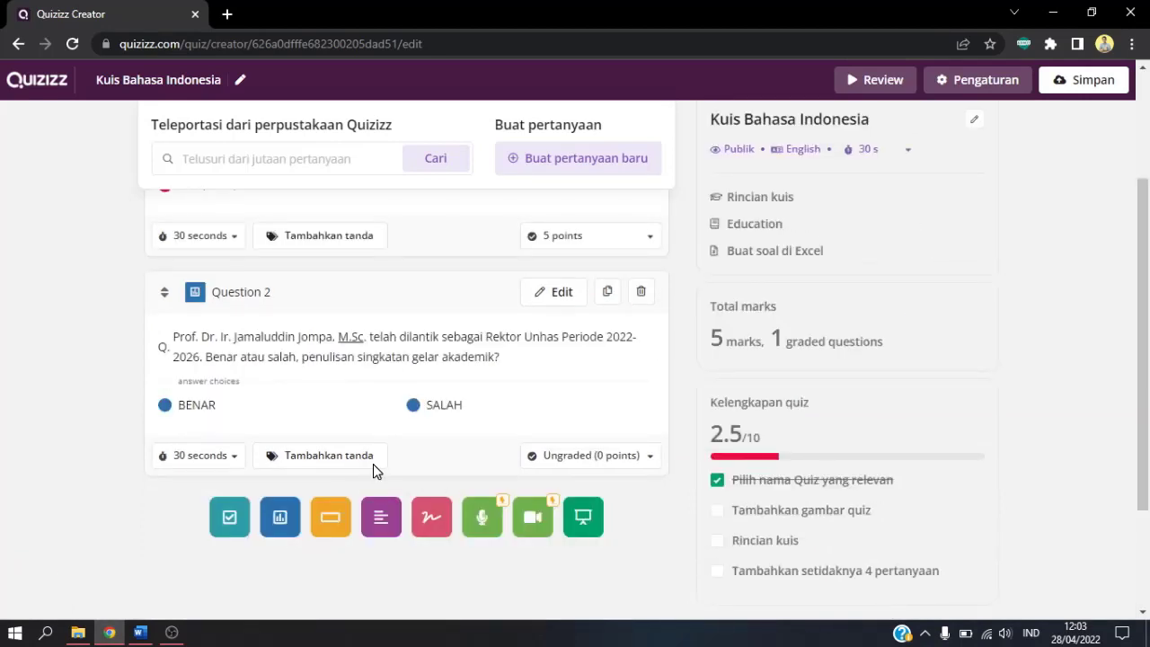
Look over the saved questions and add a new Isian singkat question below the survey question.
scroll(378, 470, up, 2)
scroll(376, 470, down, 3)
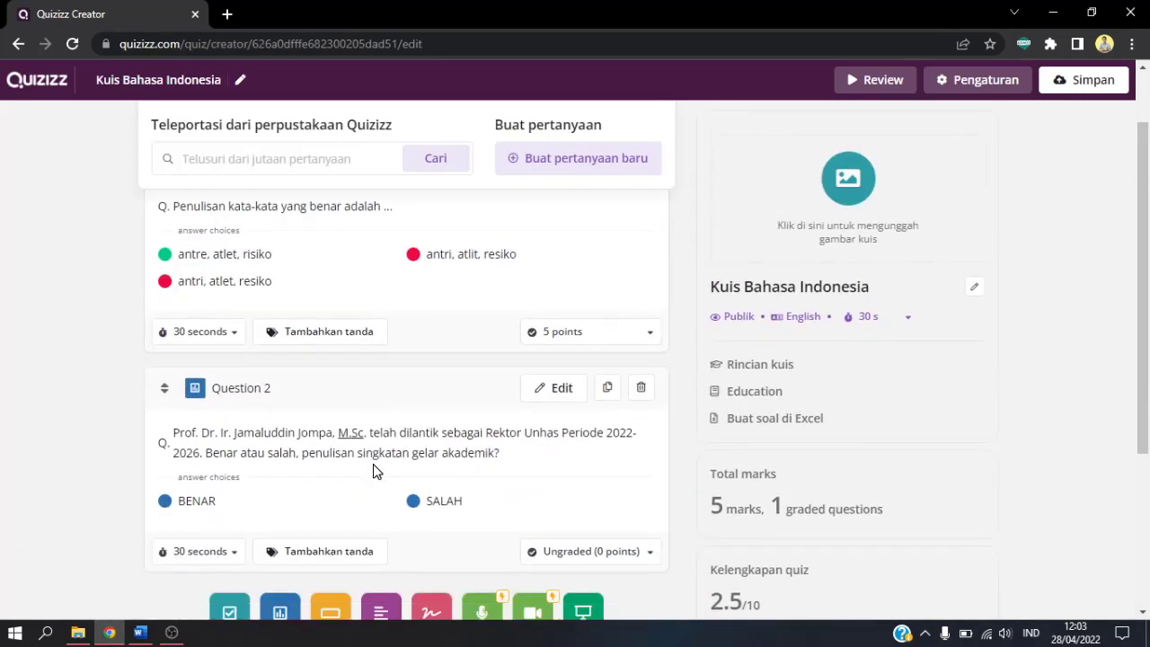
scroll(454, 466, up, 3)
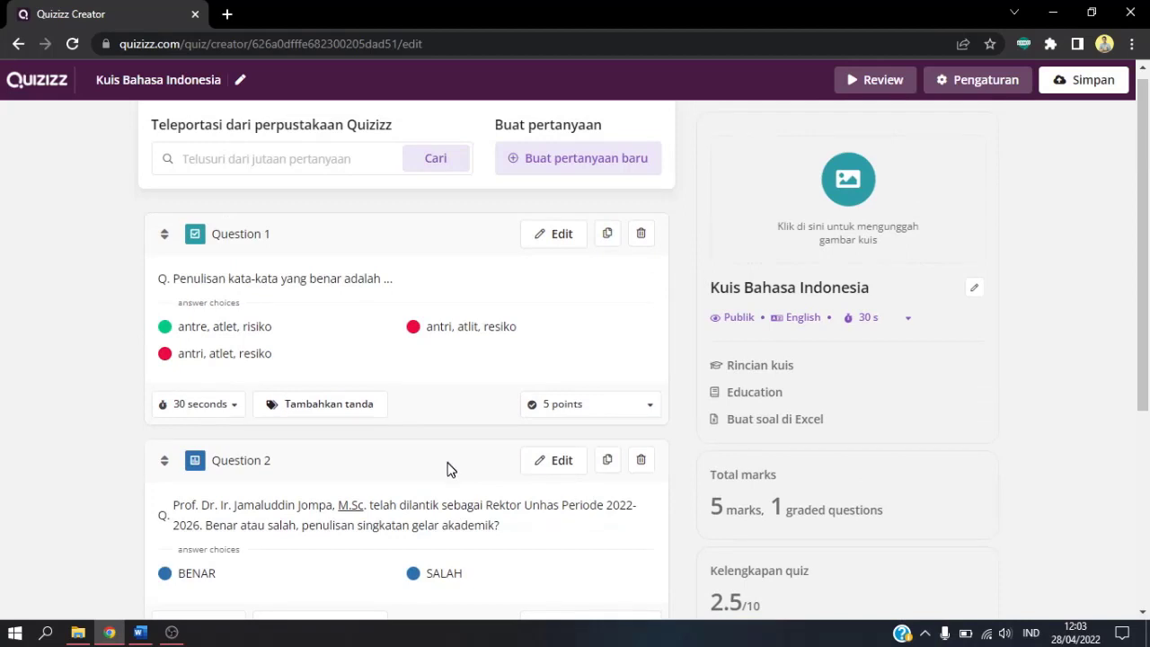
scroll(447, 471, down, 2)
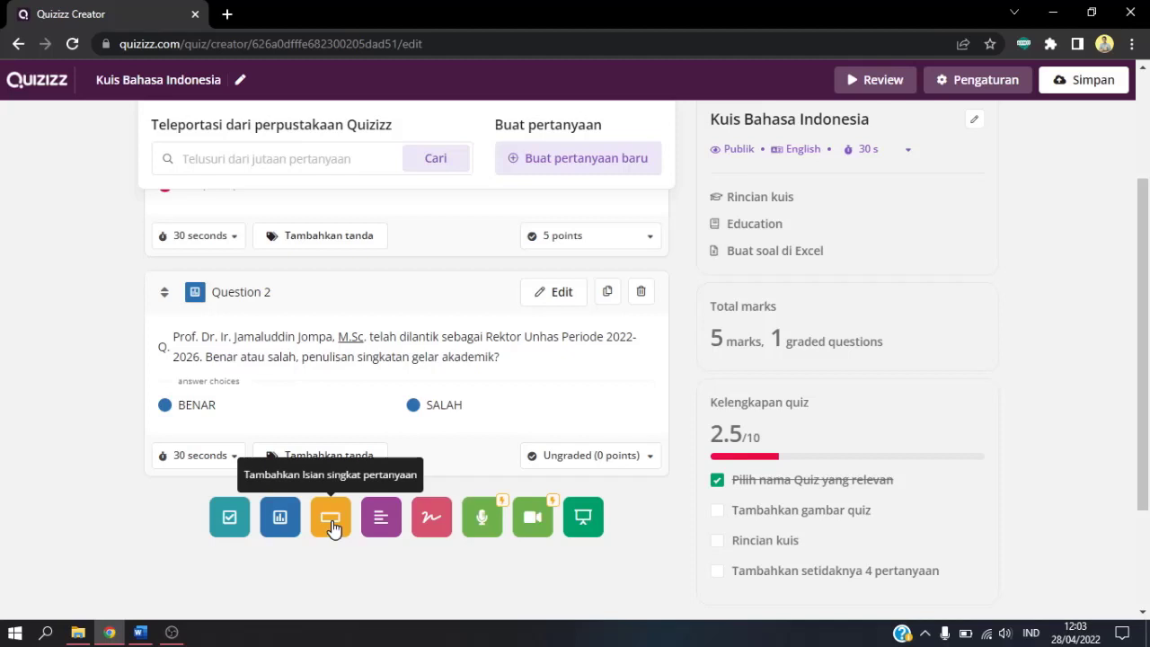
scroll(328, 525, up, 2)
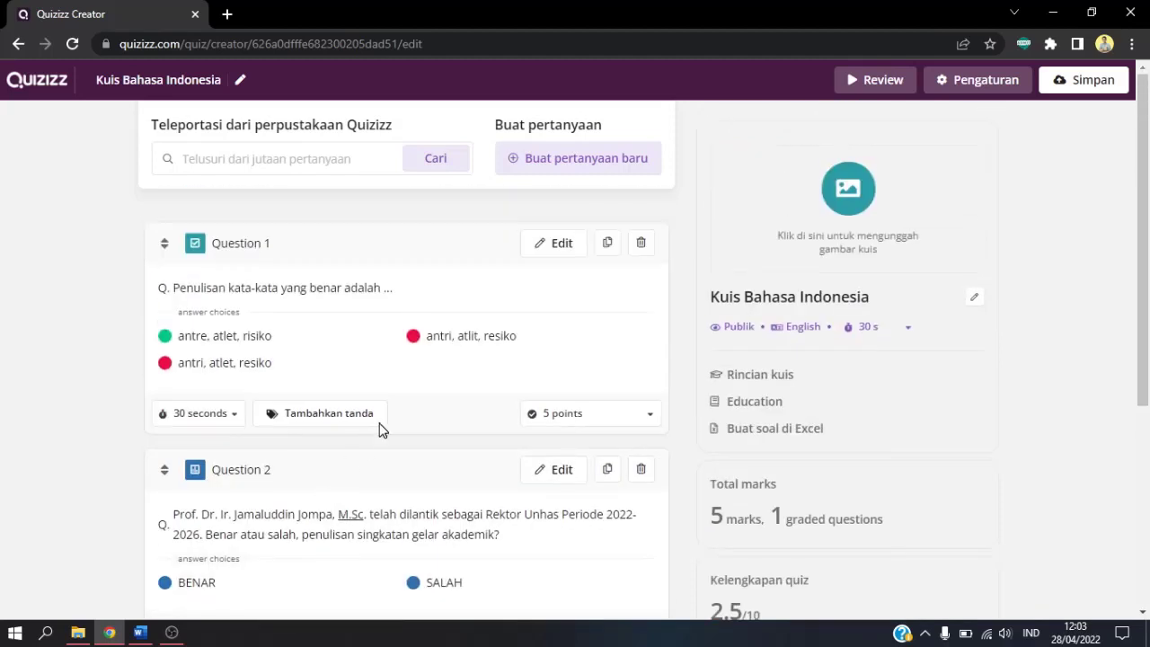
click(554, 159)
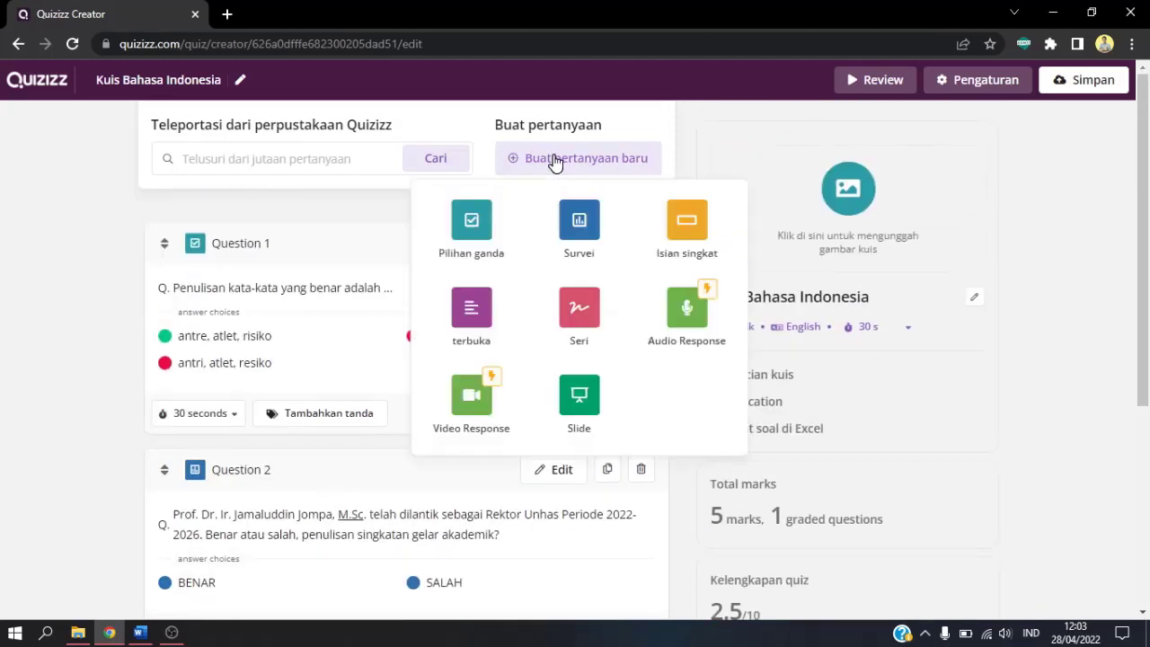
click(40, 320)
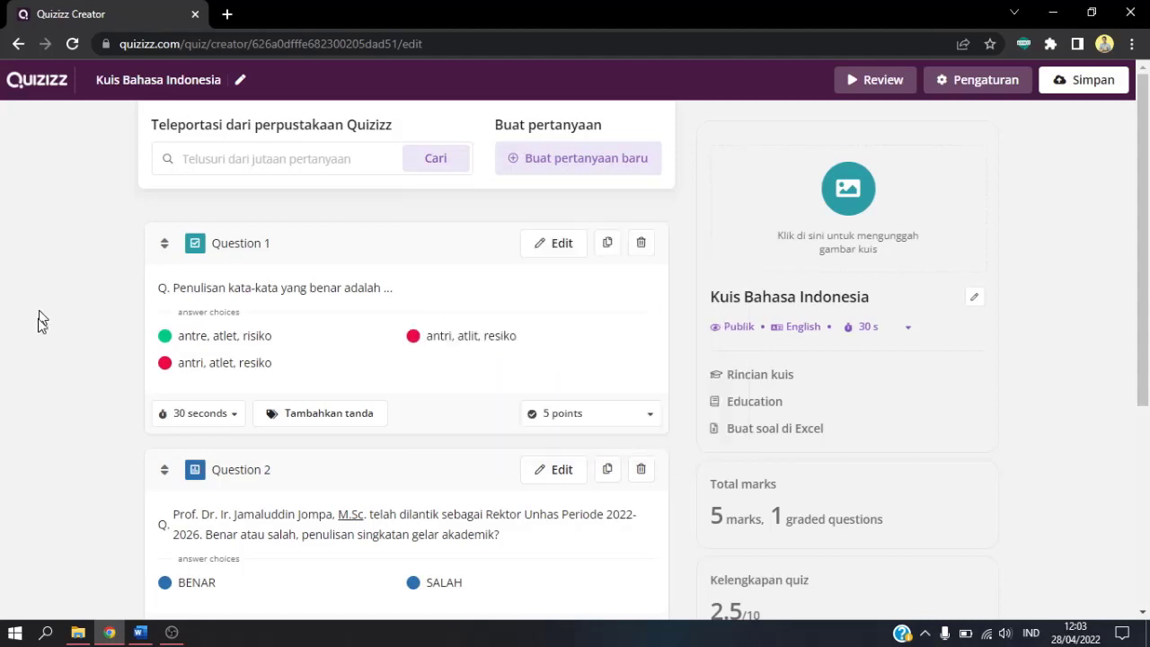
scroll(39, 320, down, 3)
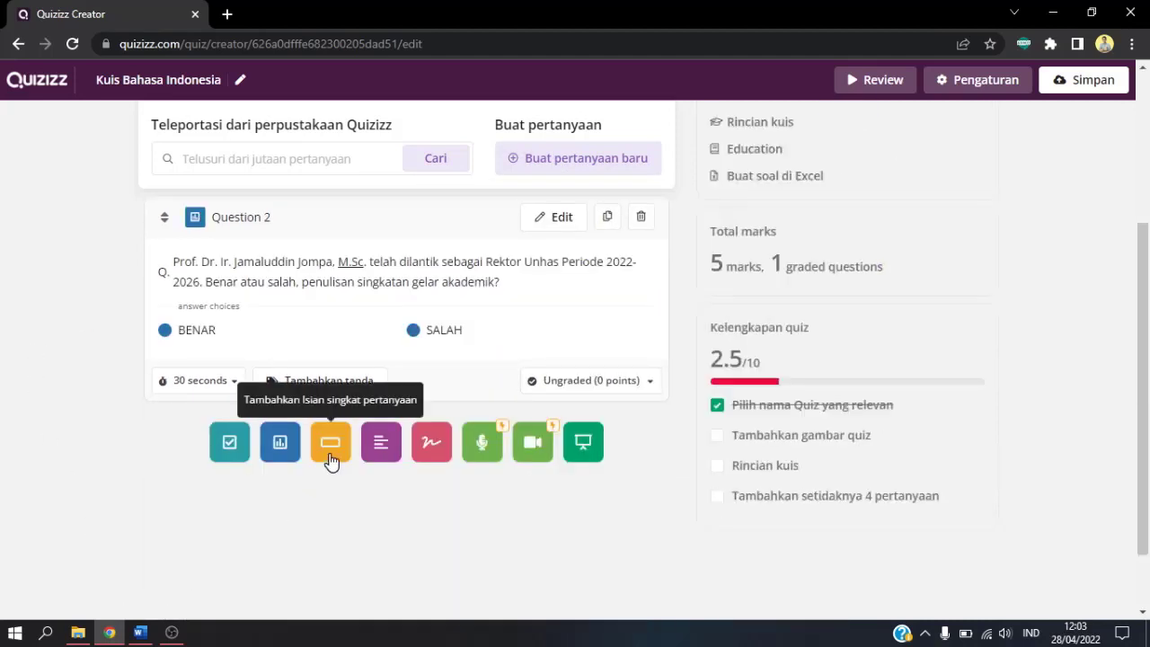
click(331, 442)
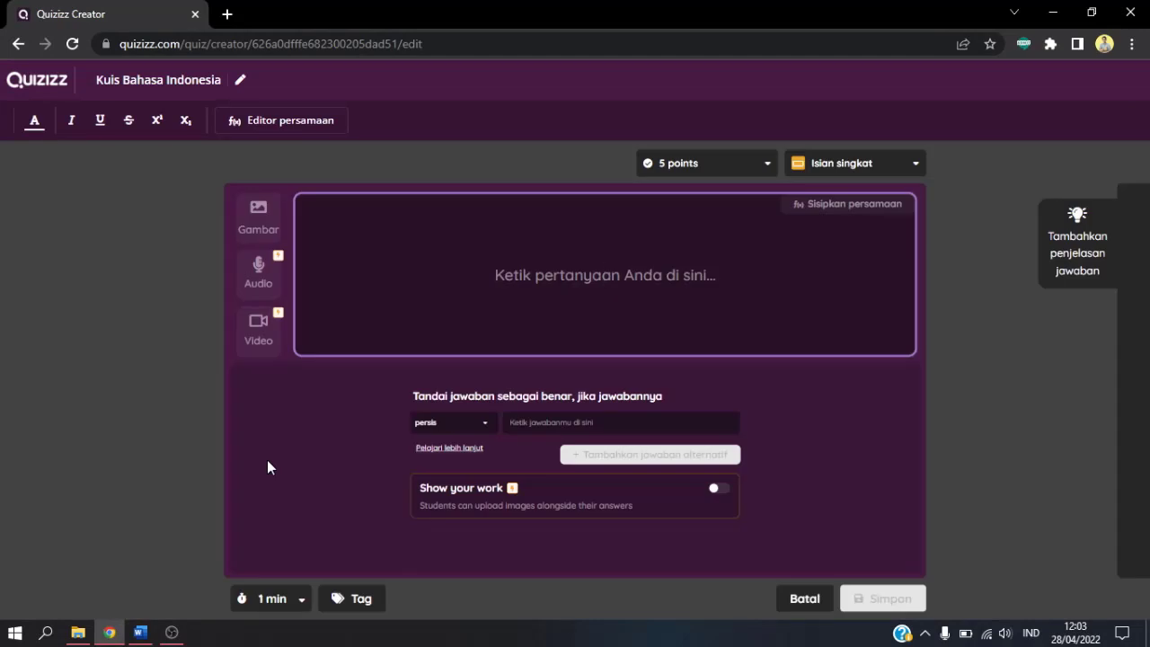
Copy the Soal Isian Singkat question about Propinsi Sulawesi Selatan from the Word document into the short-answer question field in Quizizz.
key(alt+Tab)
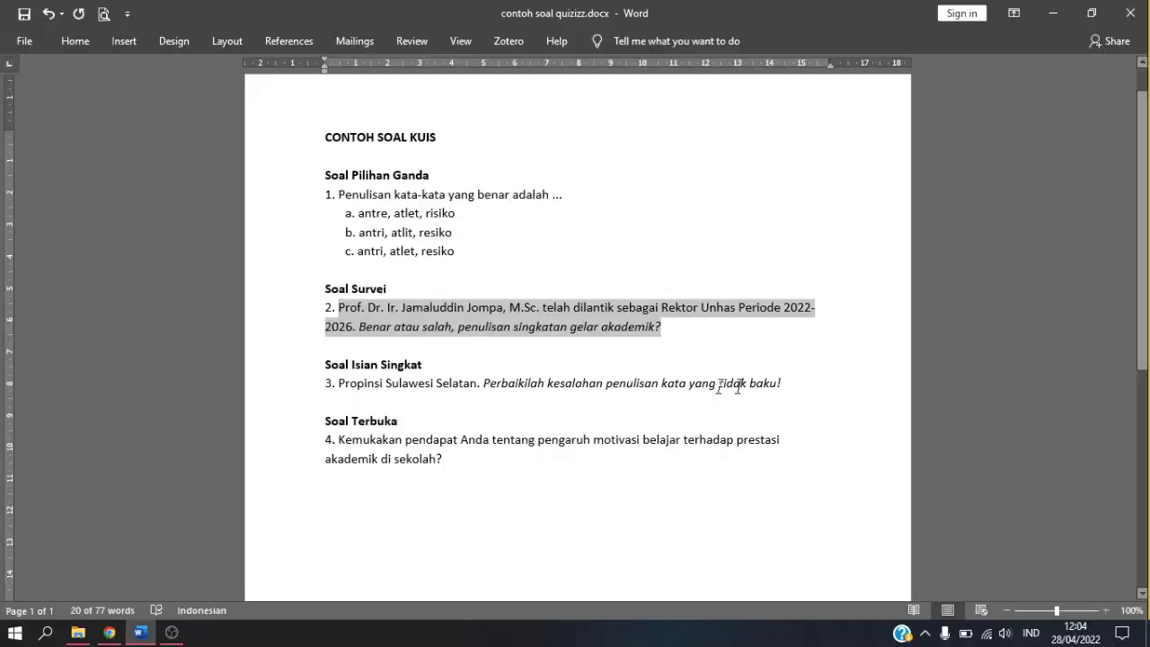
drag(797, 386, 342, 387)
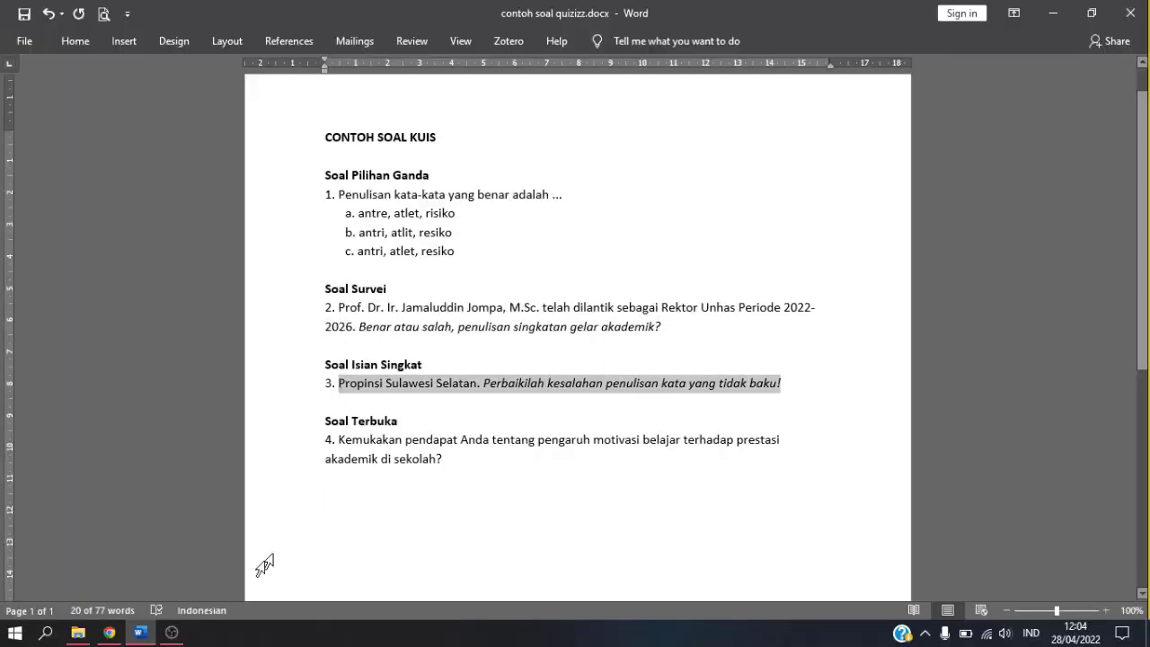
click(109, 632)
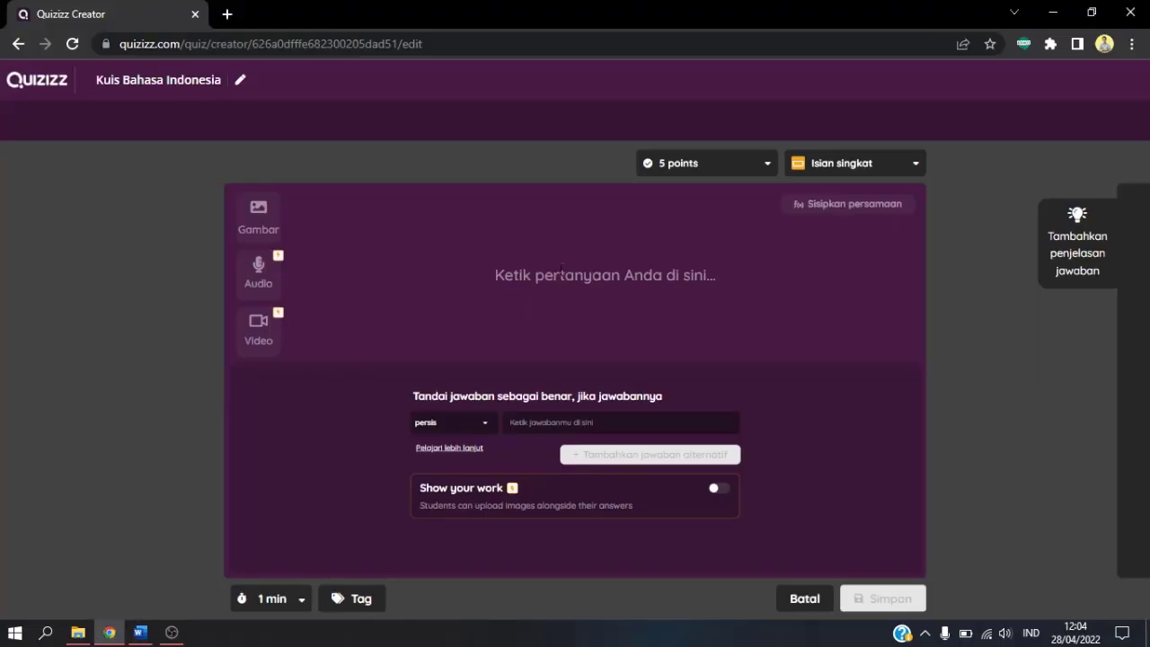
click(561, 271)
right_click(560, 274)
click(674, 418)
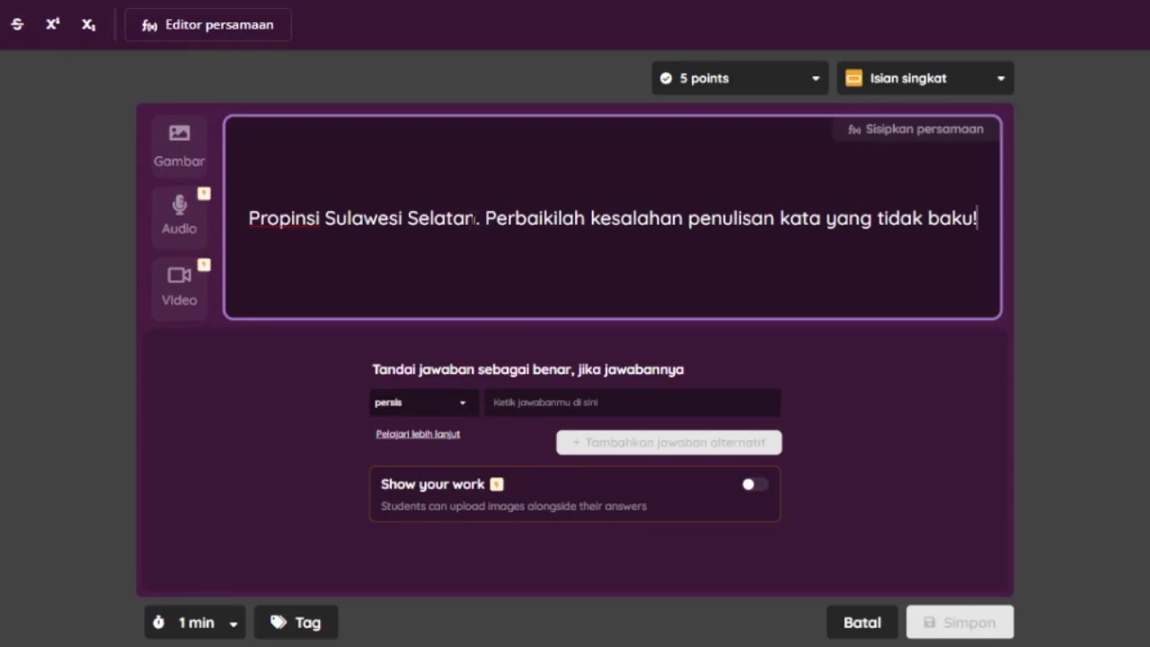
Enter "Provinsi Sulawesi Selatan" as the exact answer, add "Provinsi" as an alternative answer, and save the short-answer question.
drag(348, 219, 475, 218)
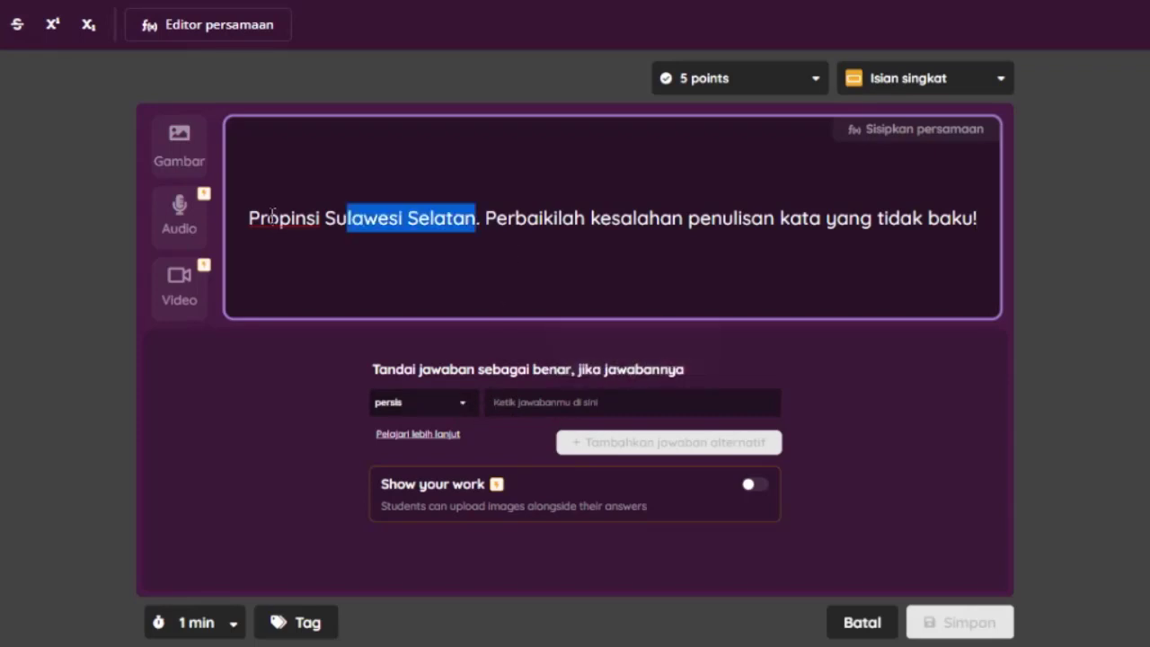
drag(248, 218, 249, 219)
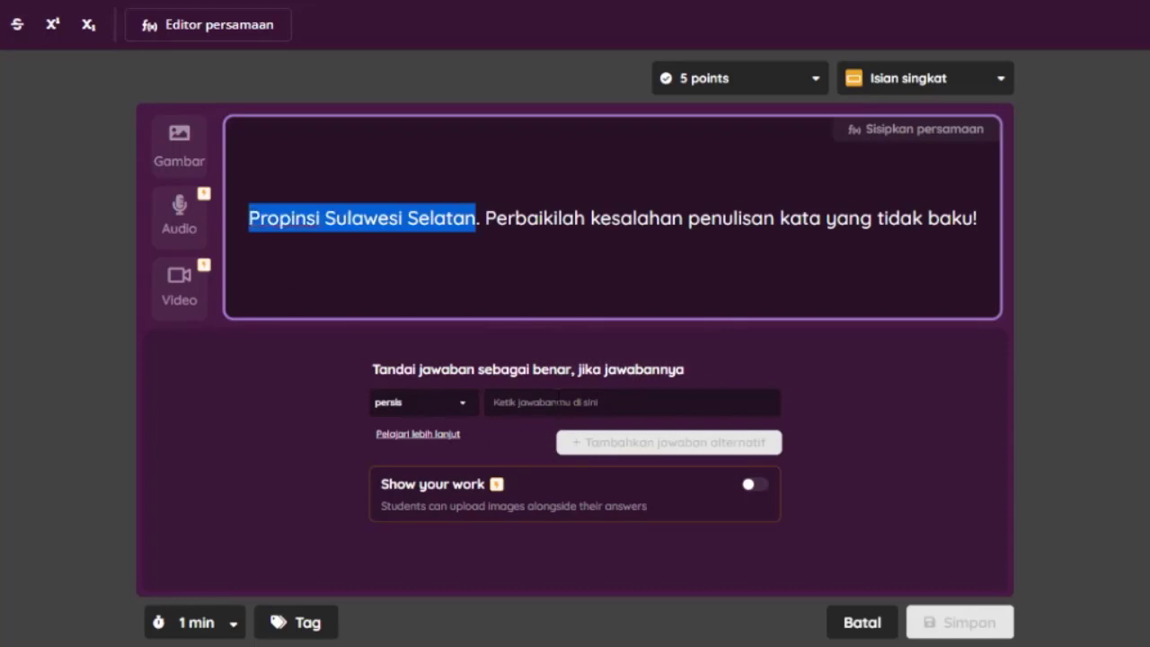
click(558, 402)
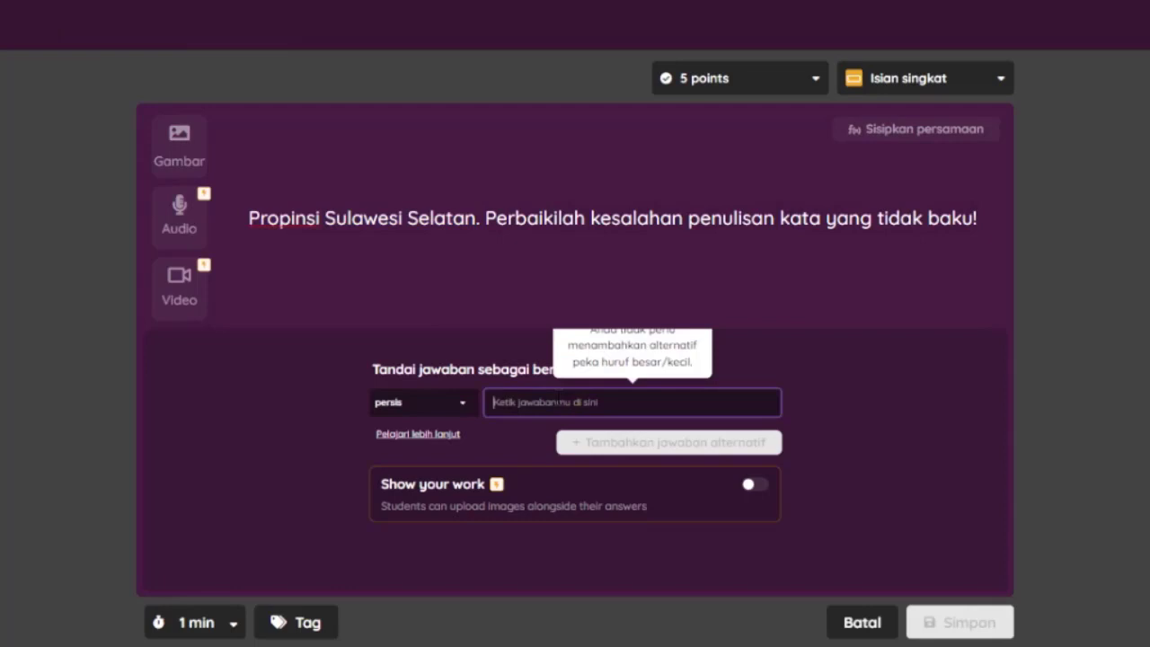
text(Provinsi Sulawesi Sela)
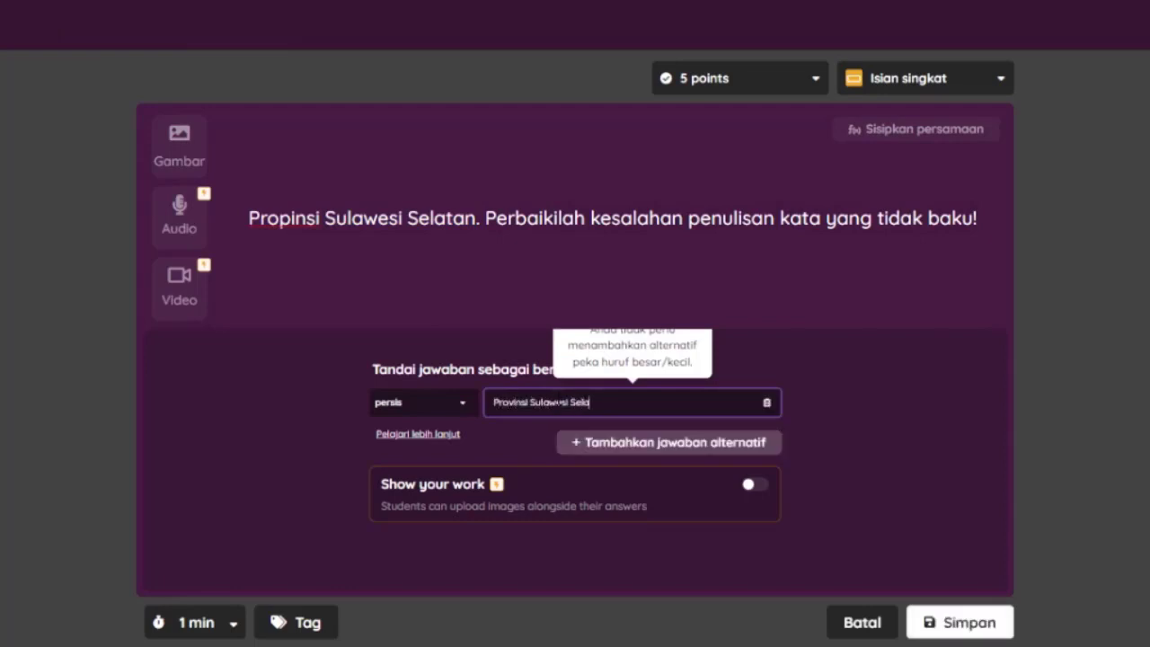
text(tan)
click(634, 454)
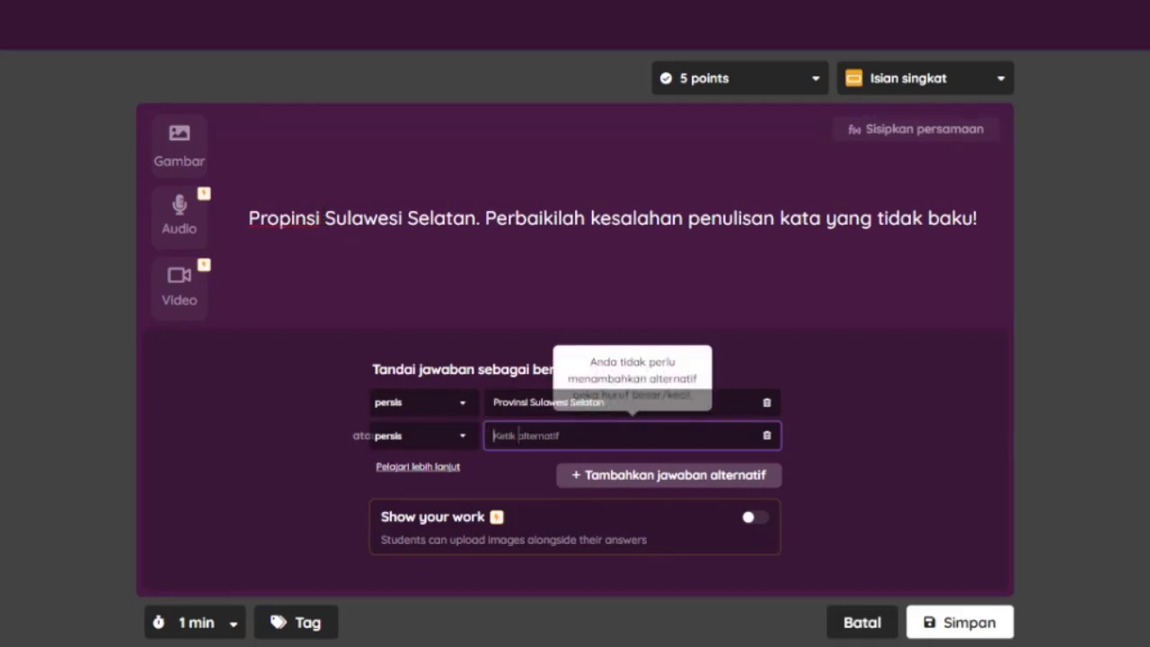
text(Provinsi)
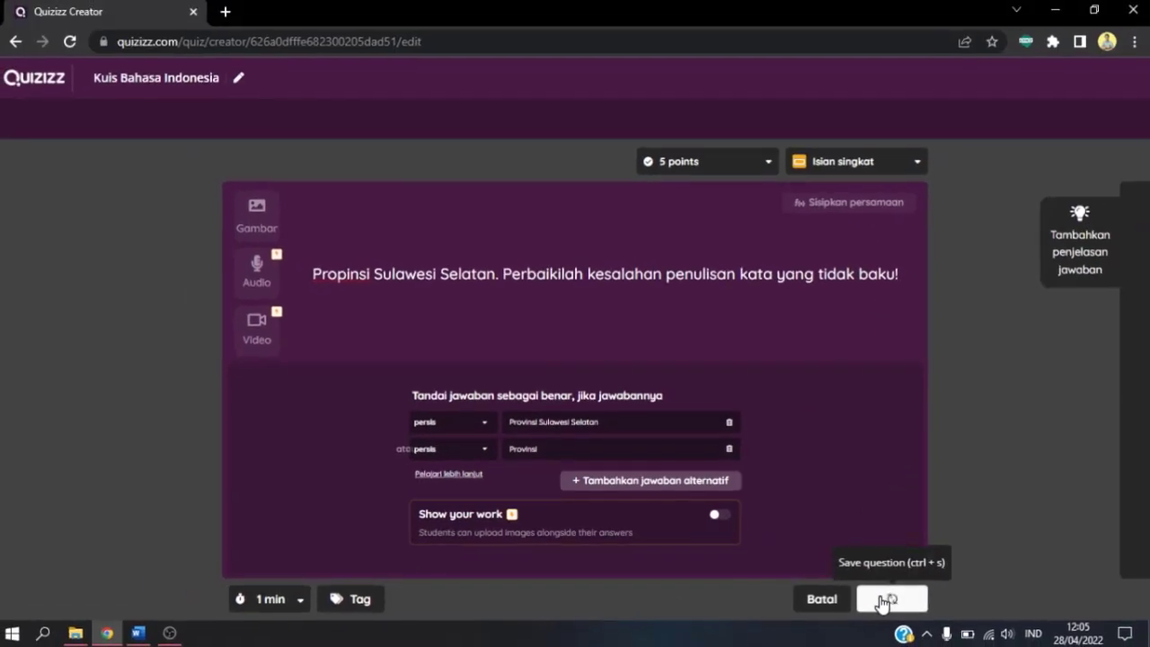
click(934, 614)
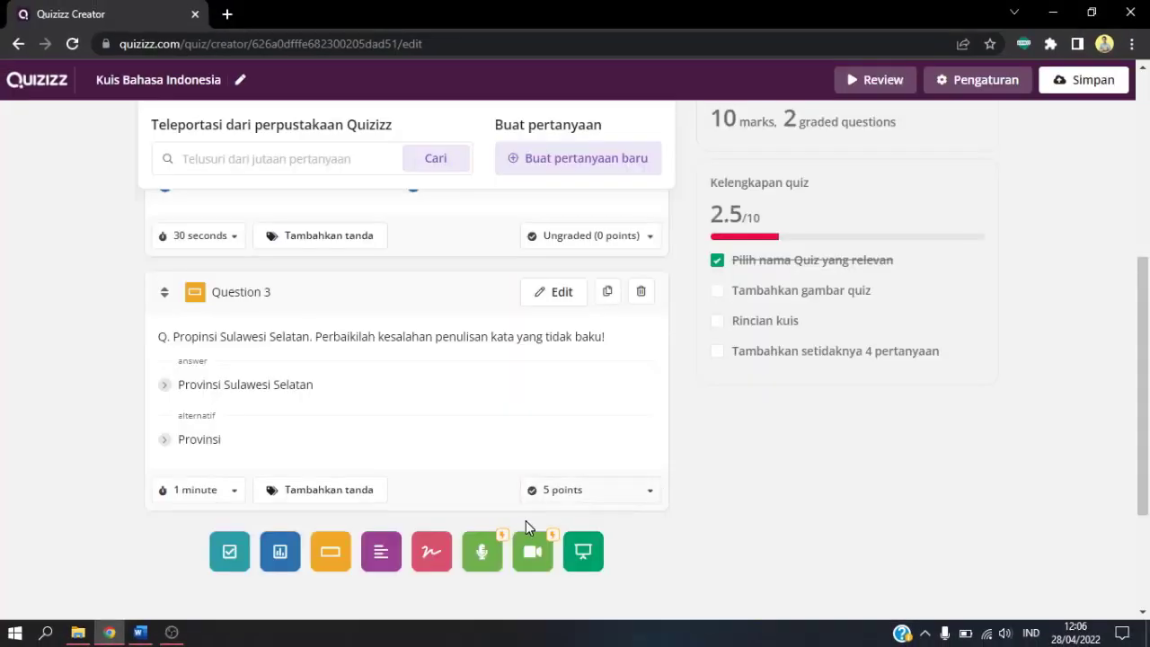
Add a terbuka question and copy the Soal Terbuka question on learning motivation from the Word document into its question field as plain text.
scroll(611, 451, up, 5)
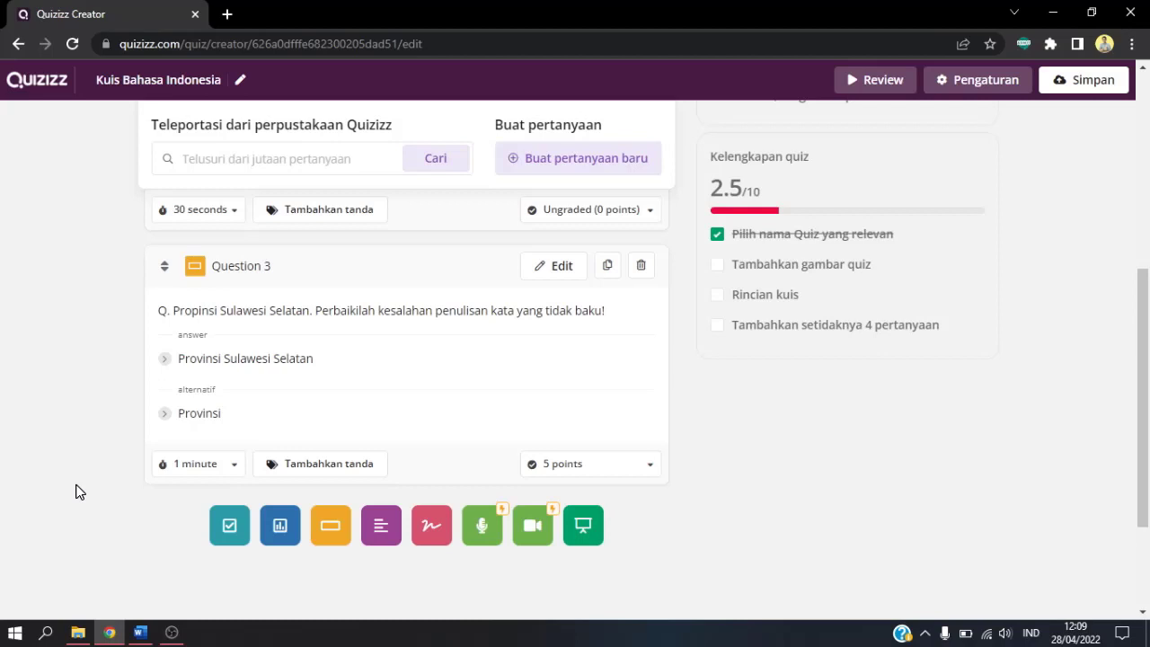
click(384, 530)
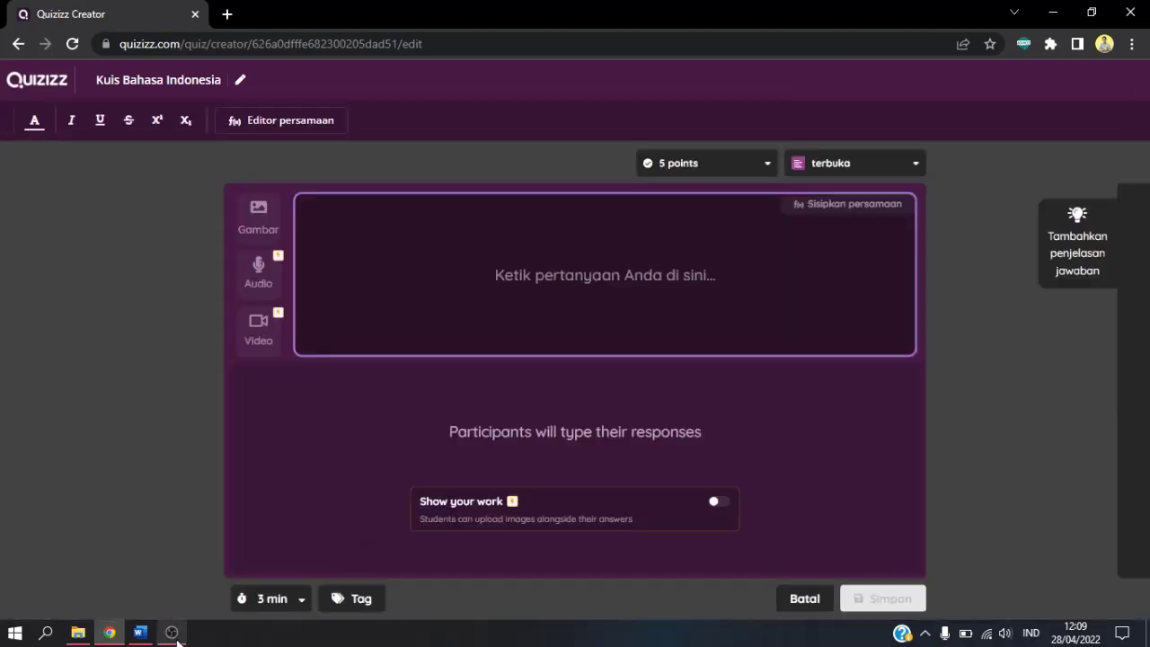
click(139, 632)
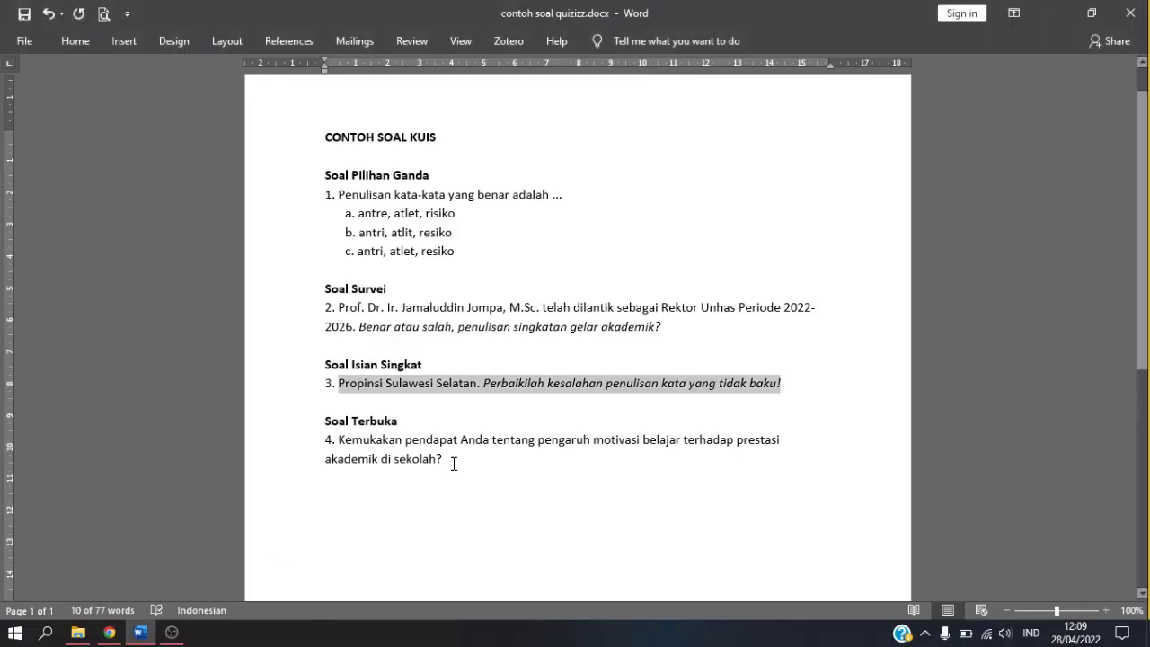
drag(444, 459, 348, 443)
key(ctrl+c)
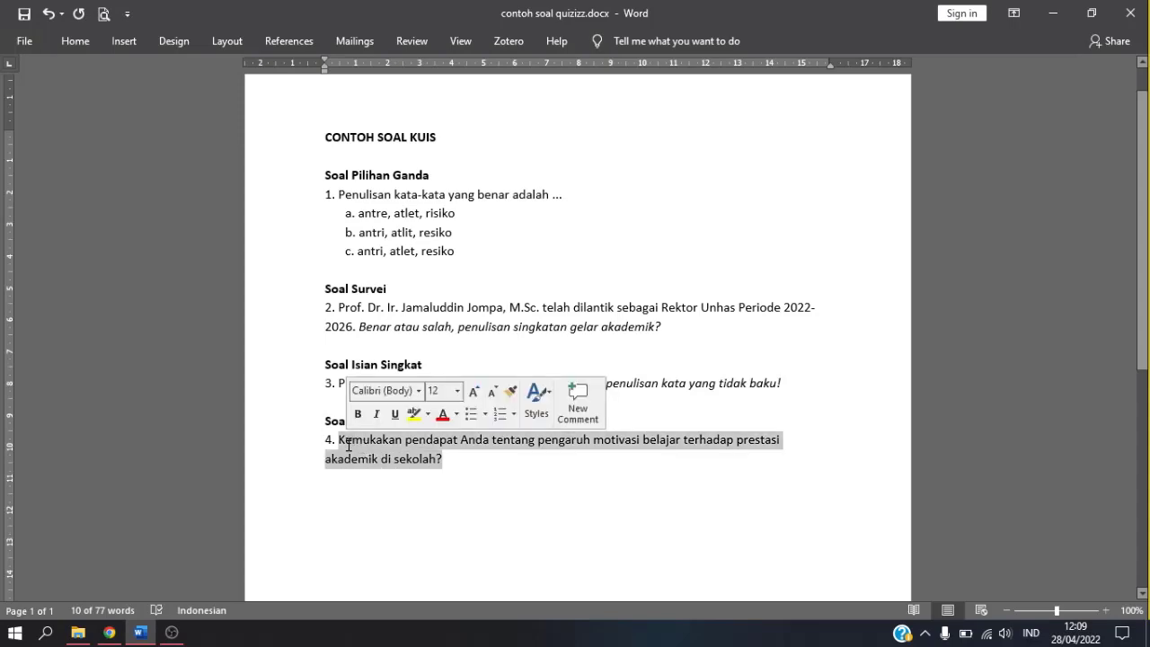
click(123, 633)
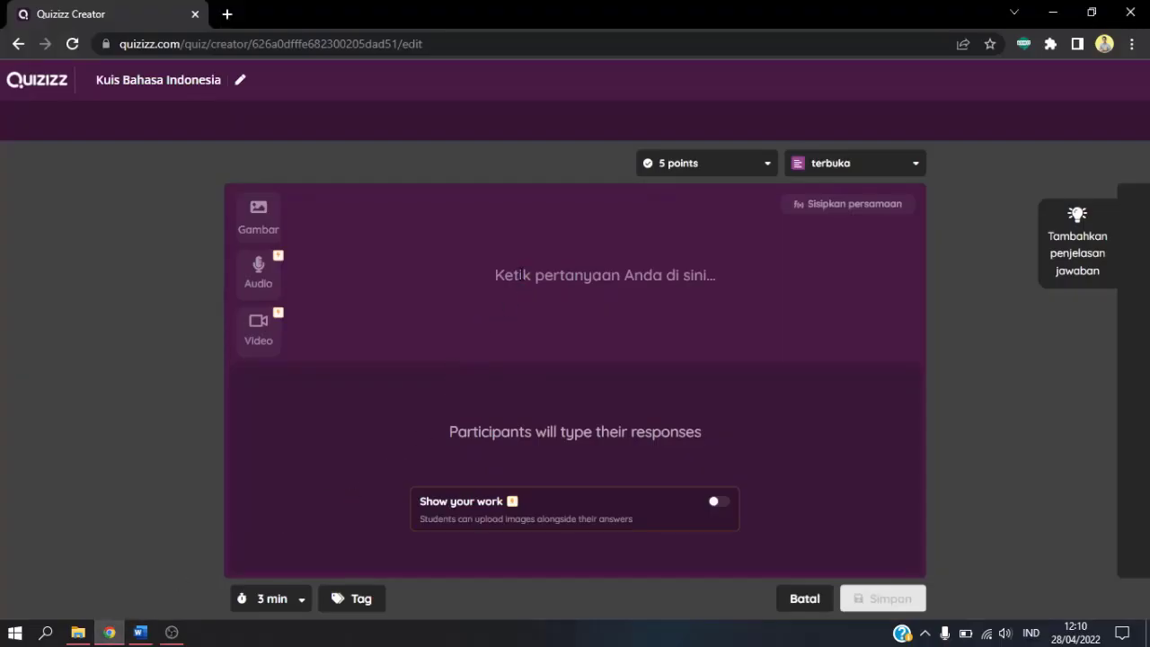
click(519, 275)
right_click(521, 275)
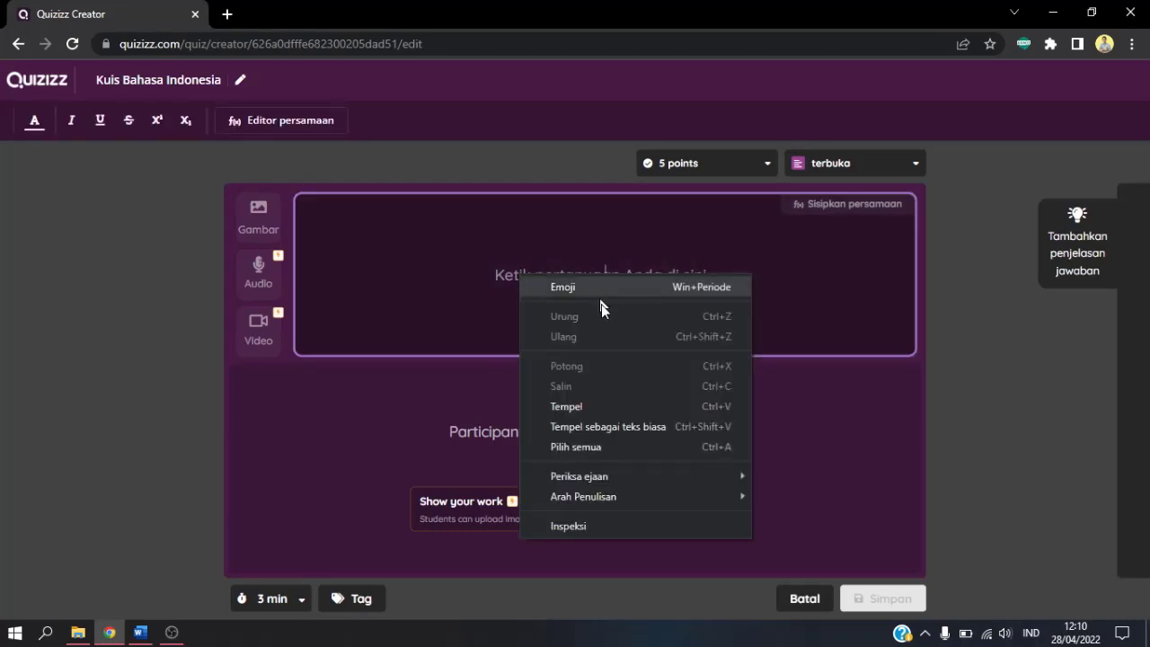
click(621, 428)
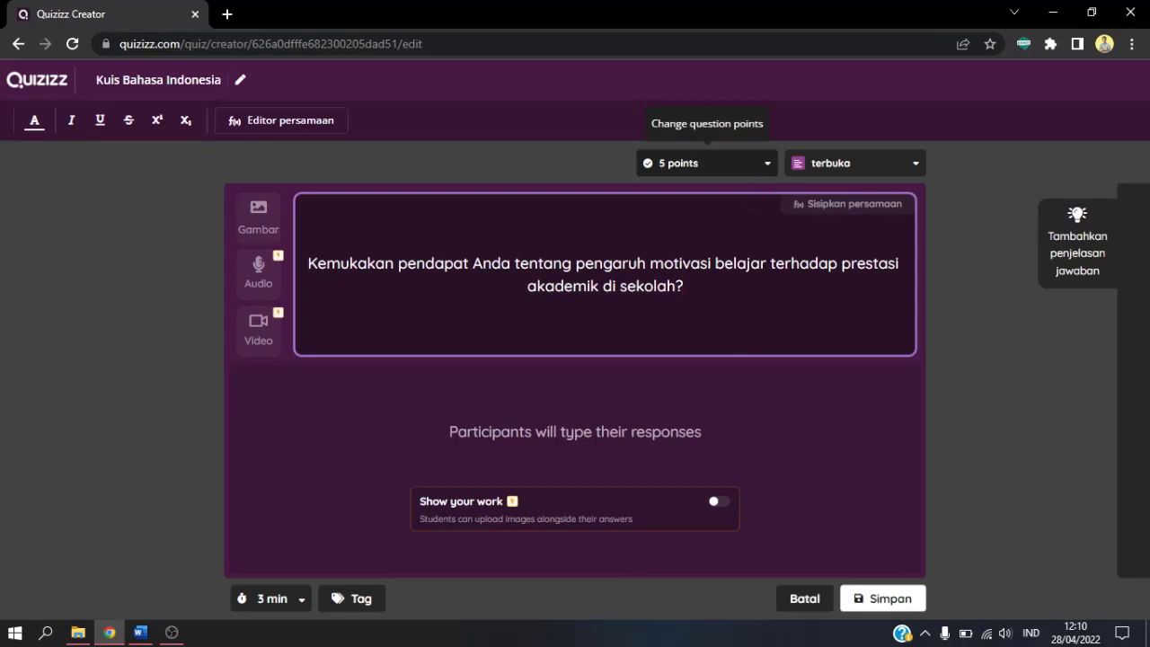
Check the time limit choices for the open-ended question and save the question.
click(301, 602)
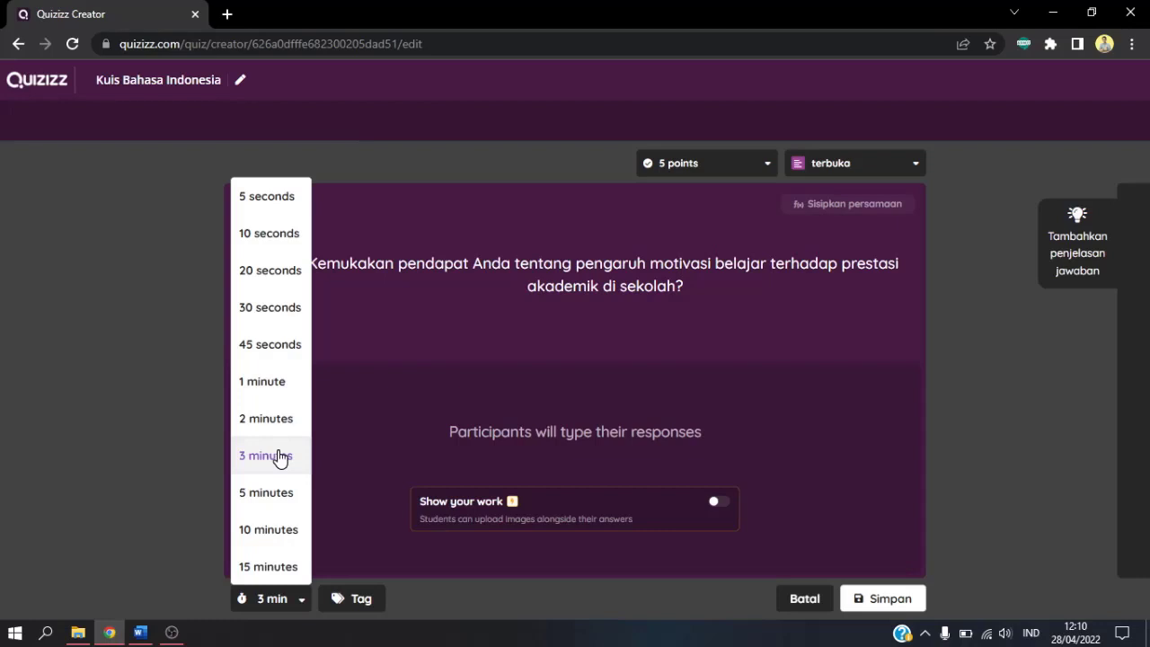
click(302, 606)
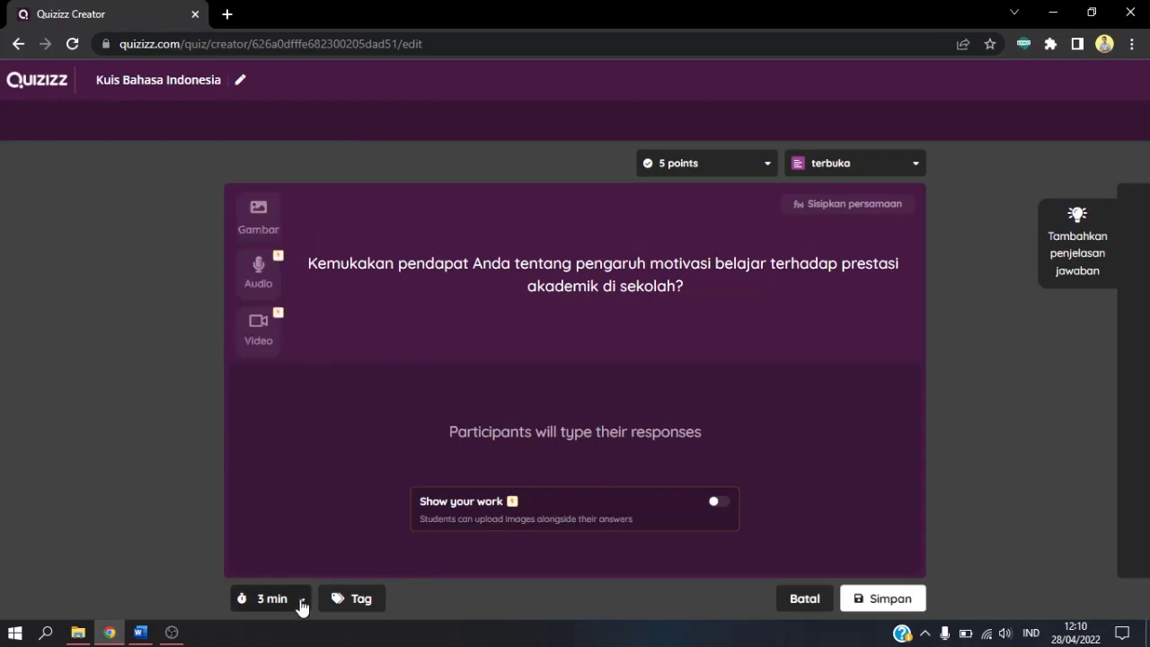
click(891, 599)
Look over all saved questions with their answers, time limits and points in the quiz.
scroll(890, 606, up, 8)
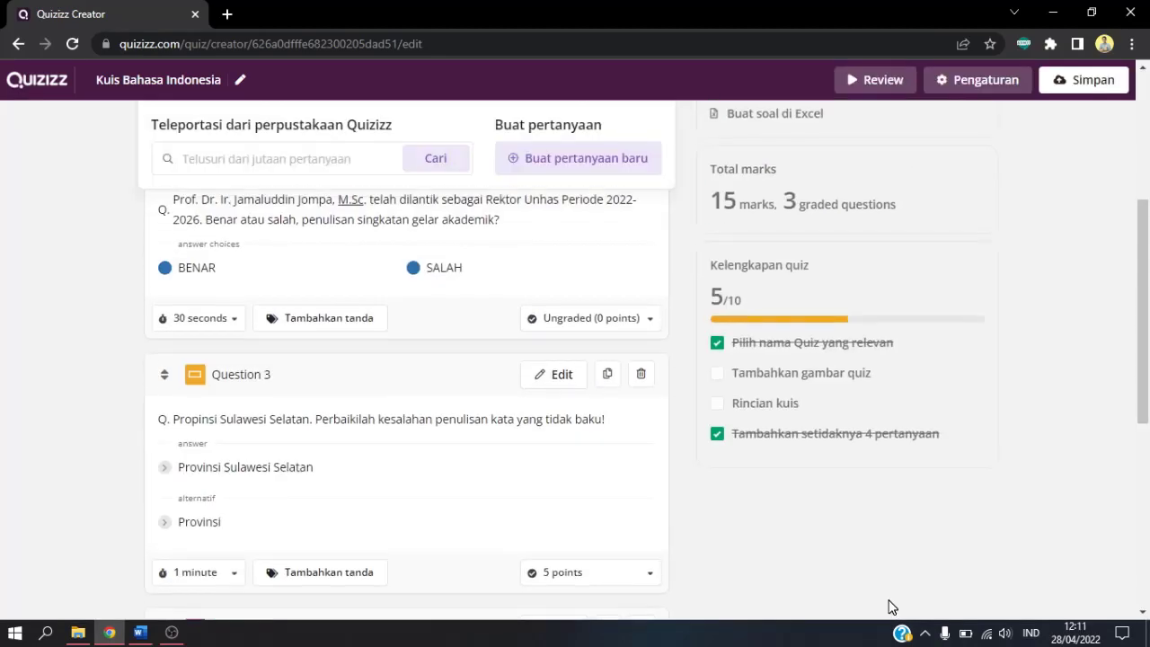
scroll(130, 418, down, 4)
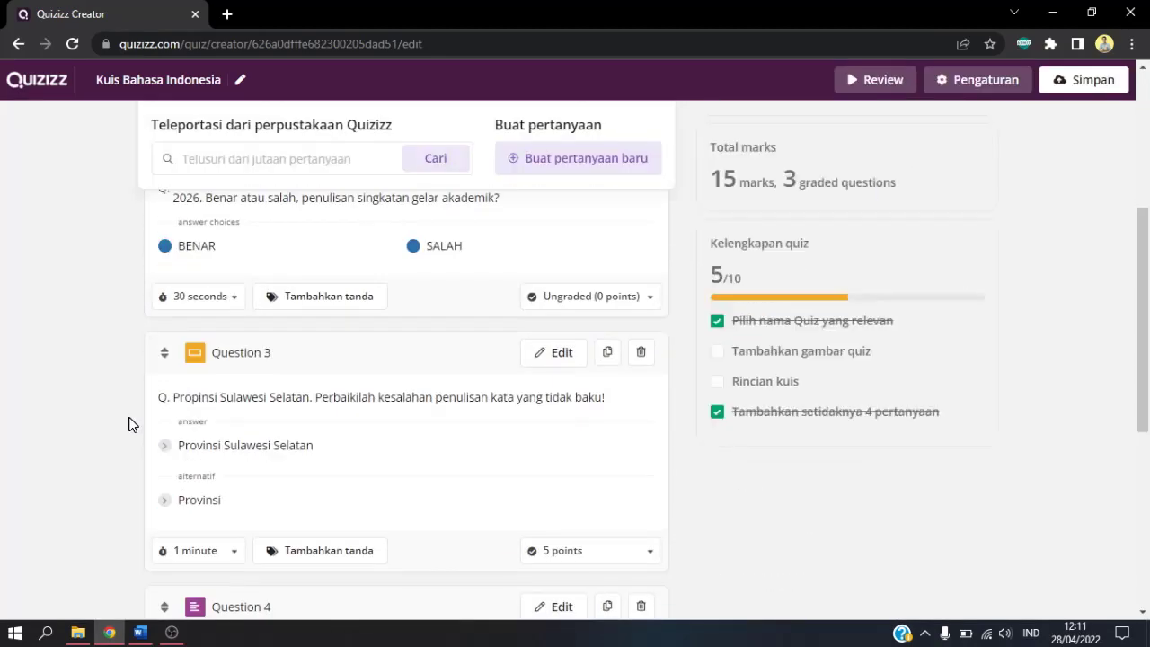
scroll(128, 424, up, 4)
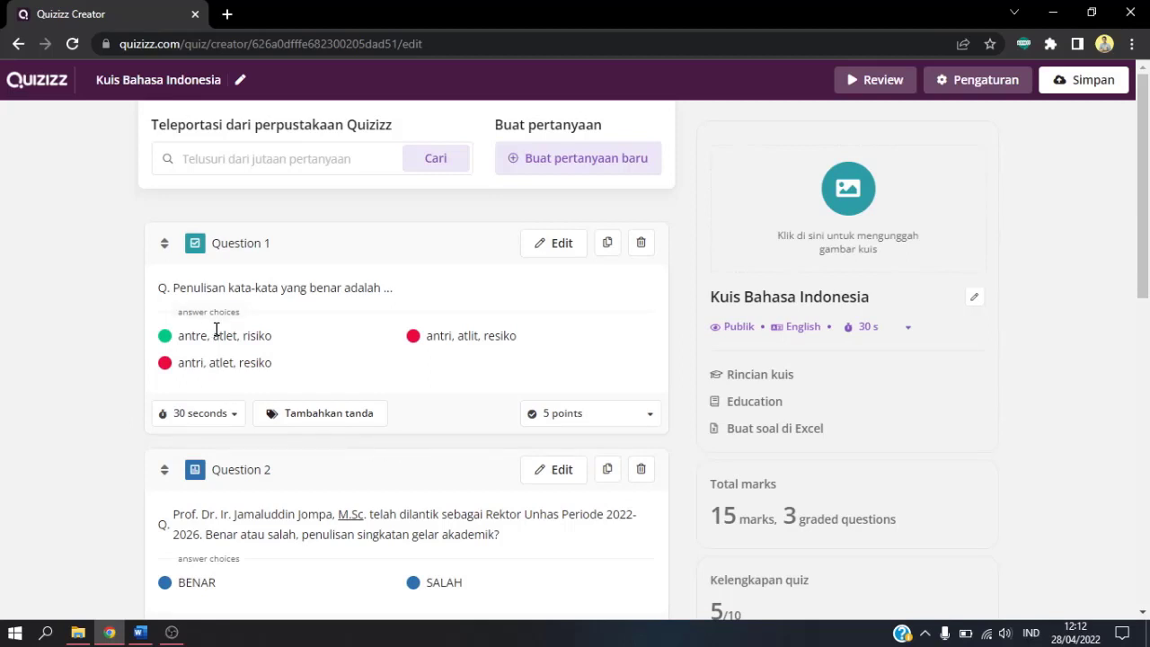
scroll(249, 380, down, 5)
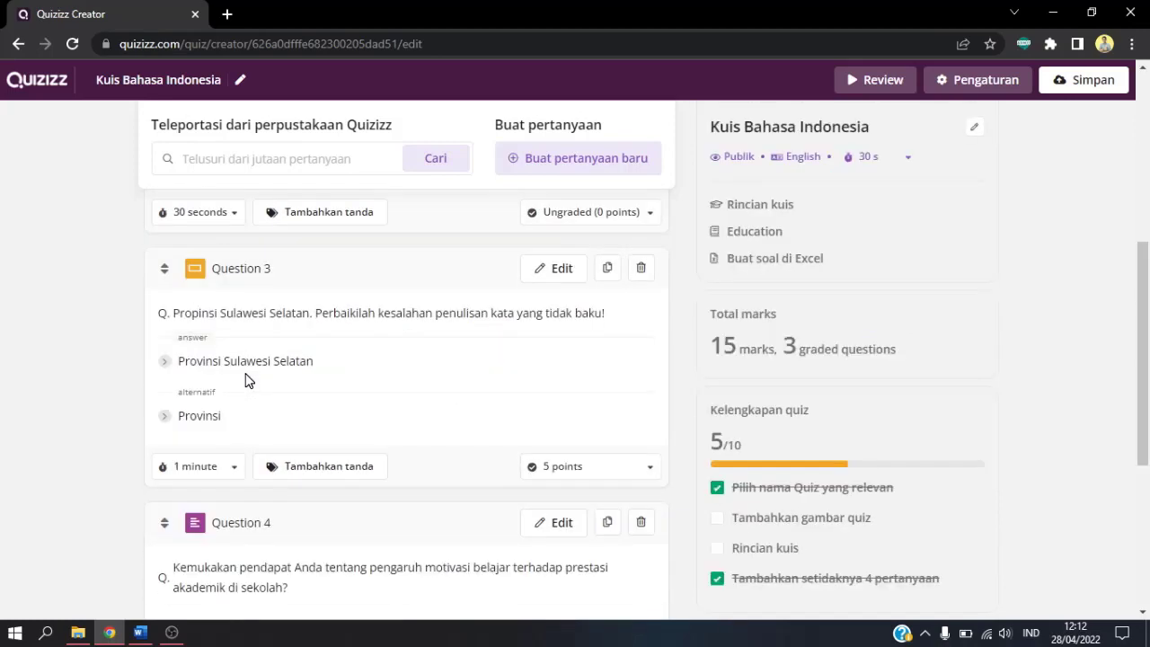
scroll(247, 377, down, 1)
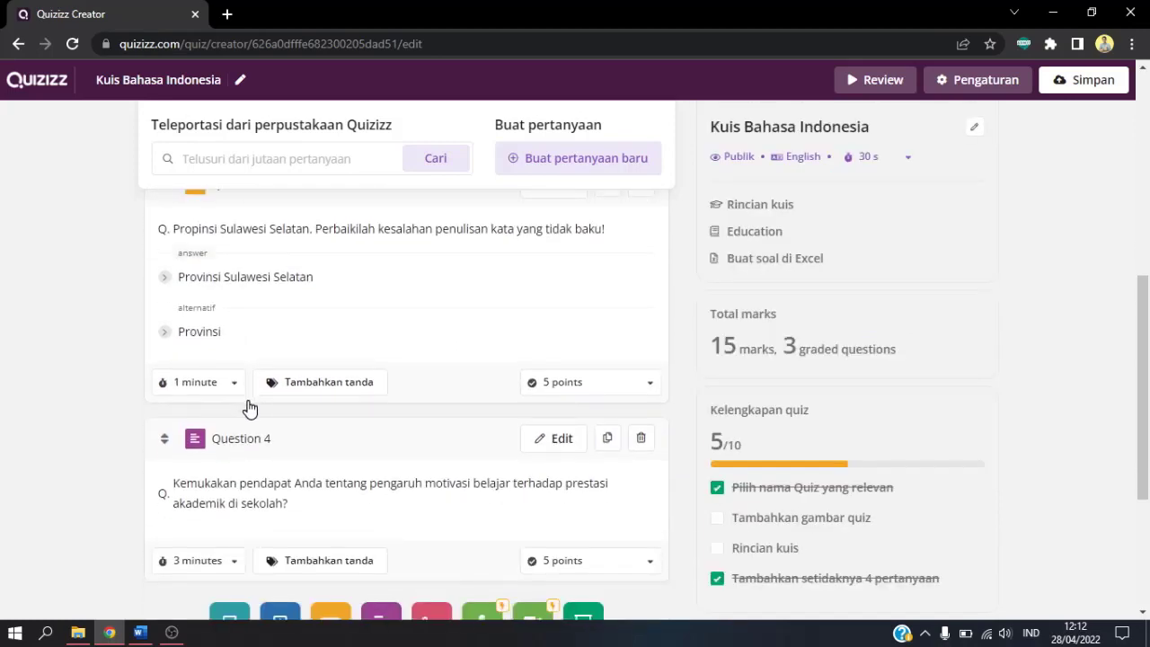
scroll(251, 400, down, 2)
scroll(270, 349, up, 6)
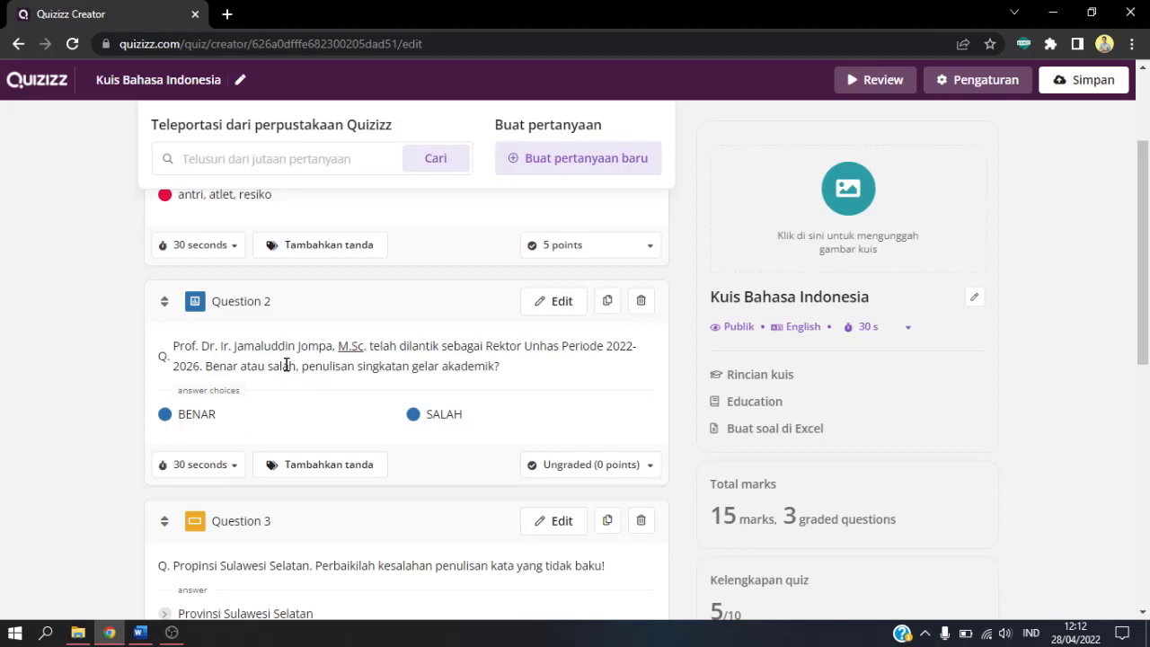
Change Question 2 about the academic title abbreviation to the Pilihan ganda type and mark BENAR as the correct answer.
click(559, 303)
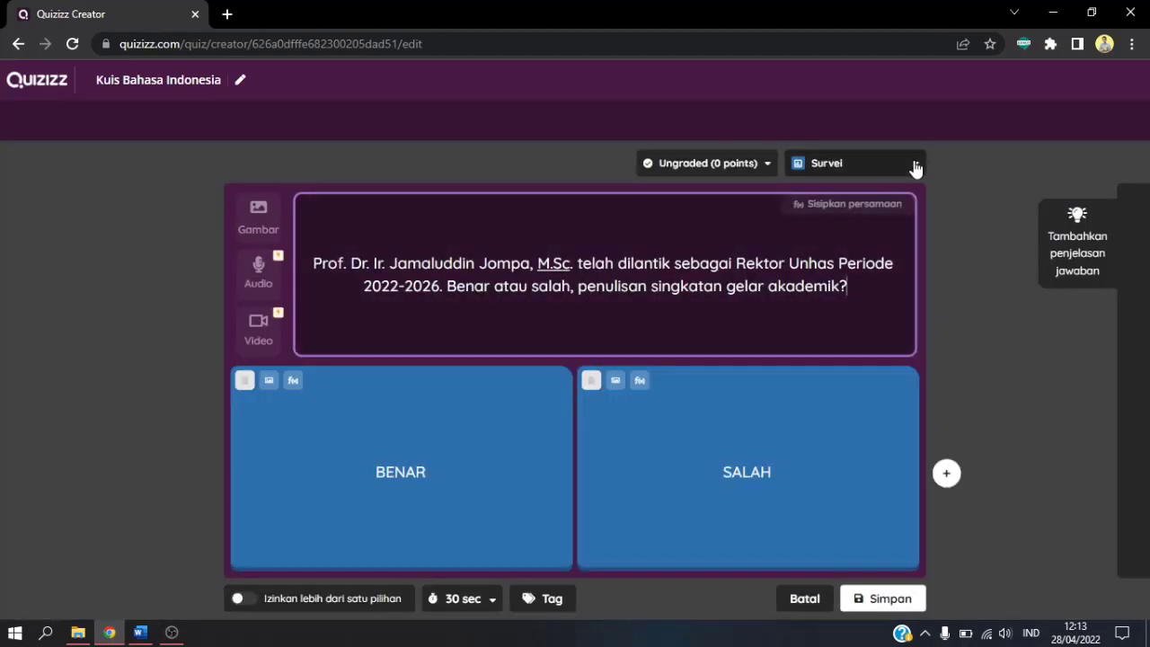
click(915, 165)
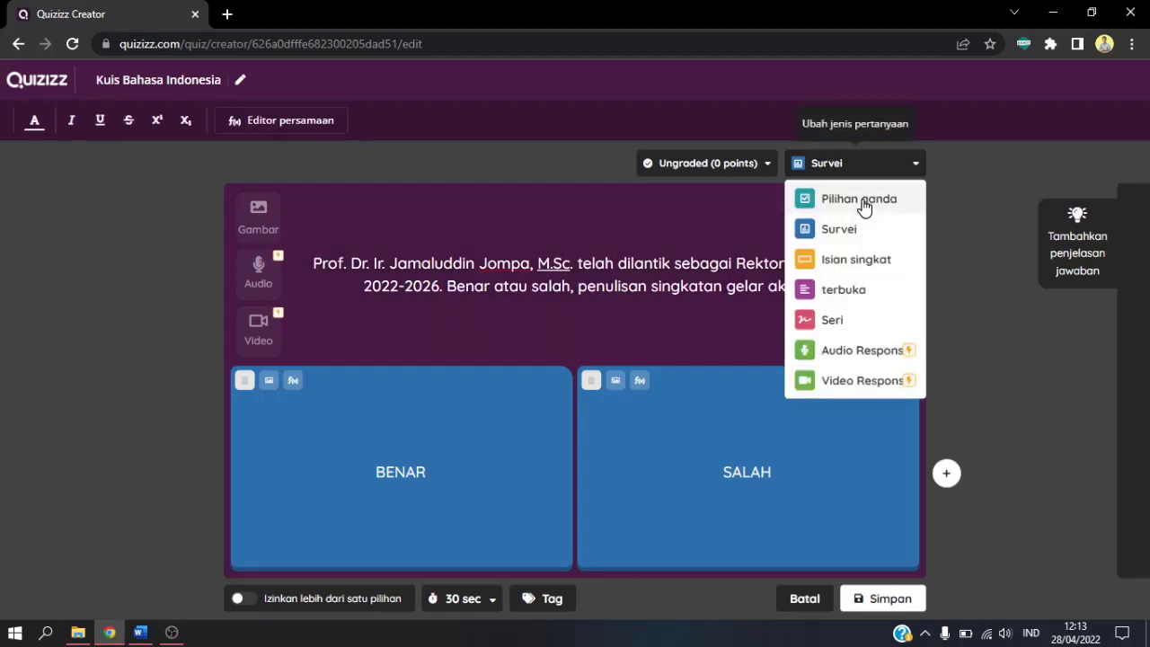
click(861, 199)
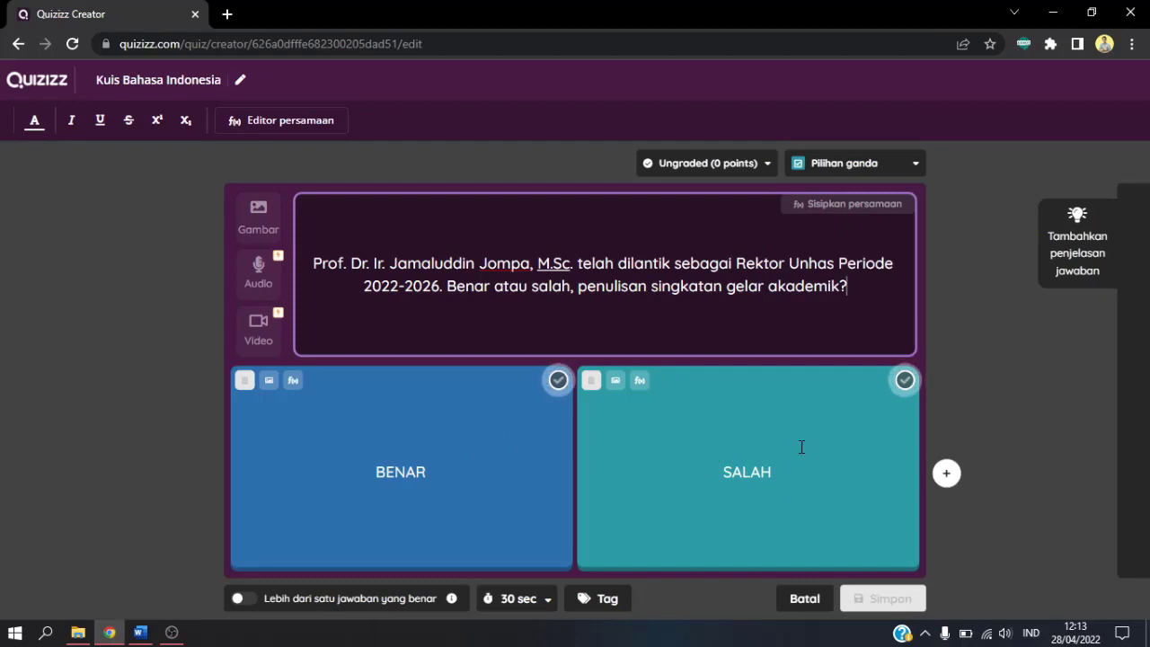
click(558, 381)
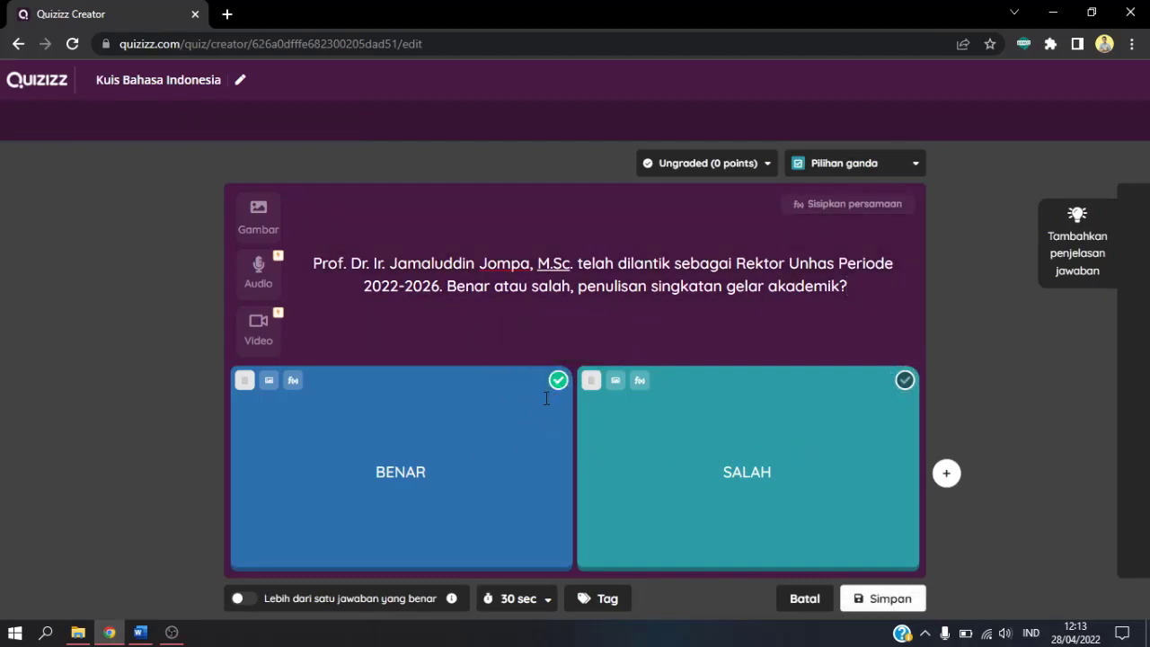
Set the academic title question to 5 points, save it, and look over the question list.
click(768, 165)
click(663, 331)
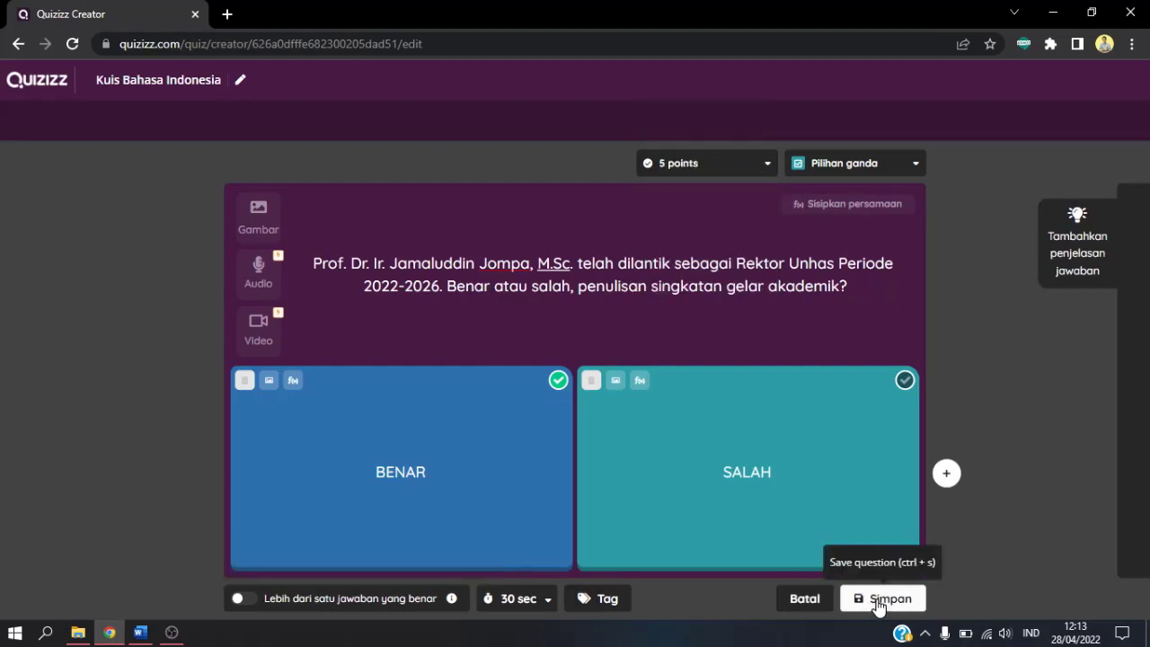
click(879, 600)
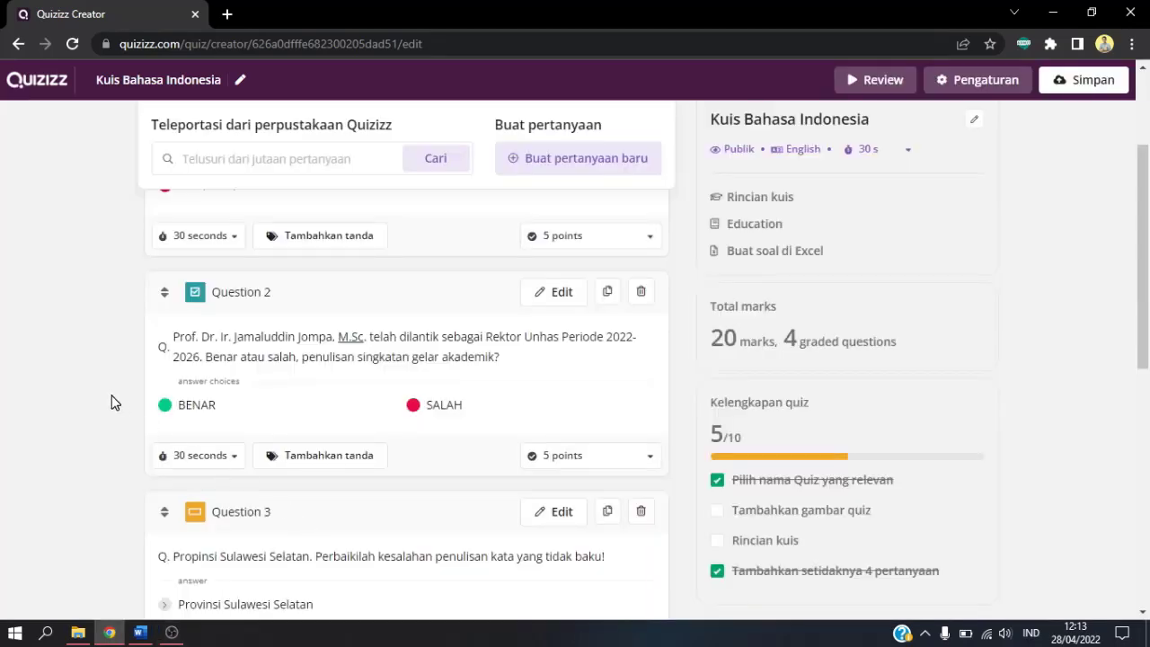
scroll(111, 402, down, 4)
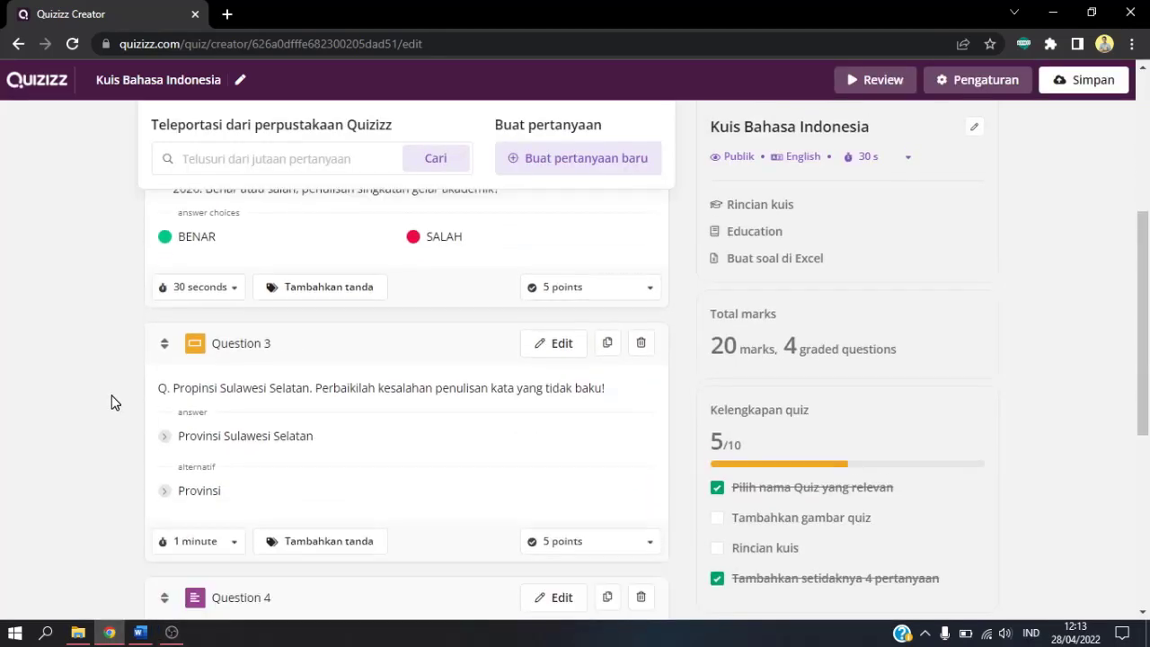
scroll(111, 403, down, 3)
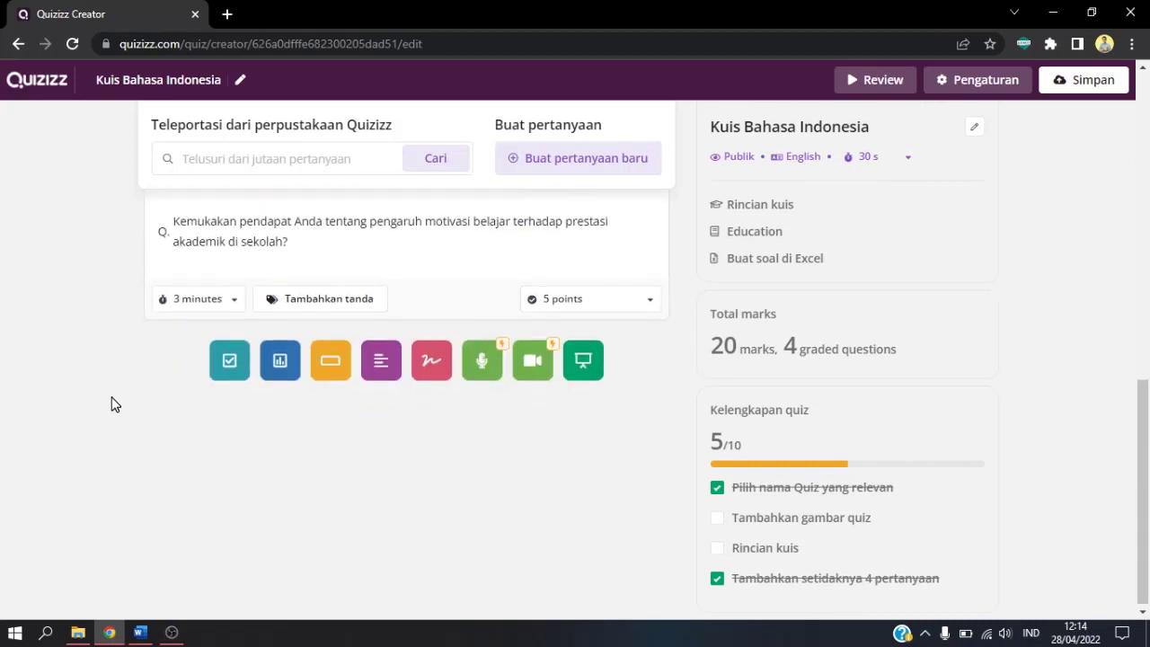
scroll(112, 402, up, 8)
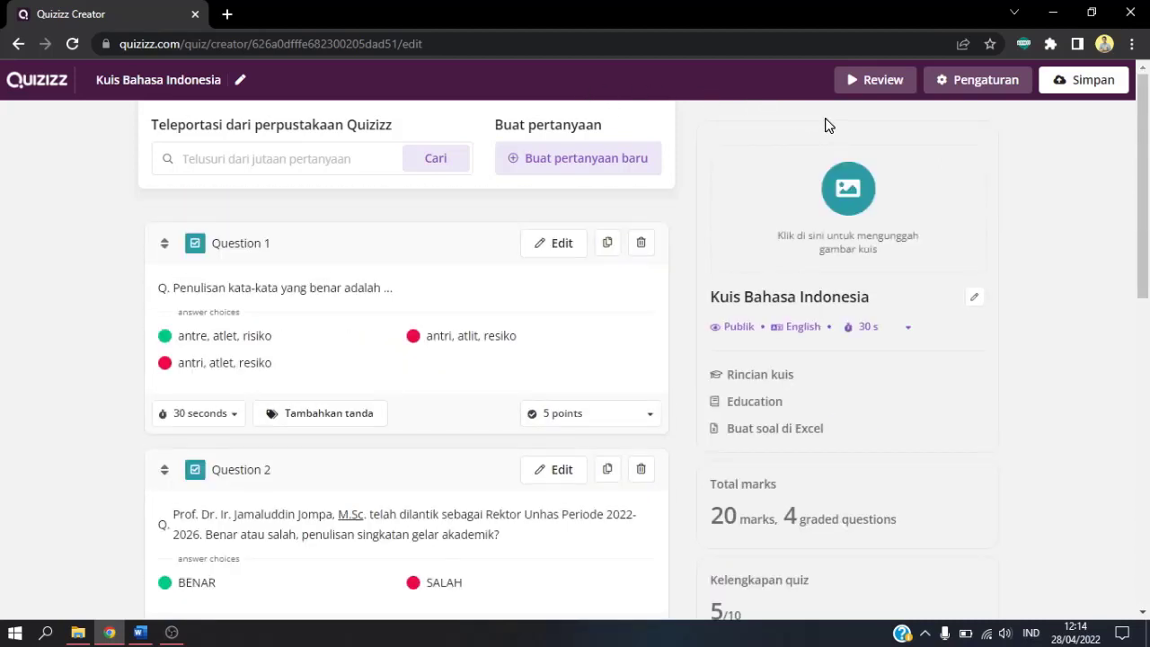
Preview all four questions in the participants view, from the first to the open-ended one, and close the preview.
click(869, 83)
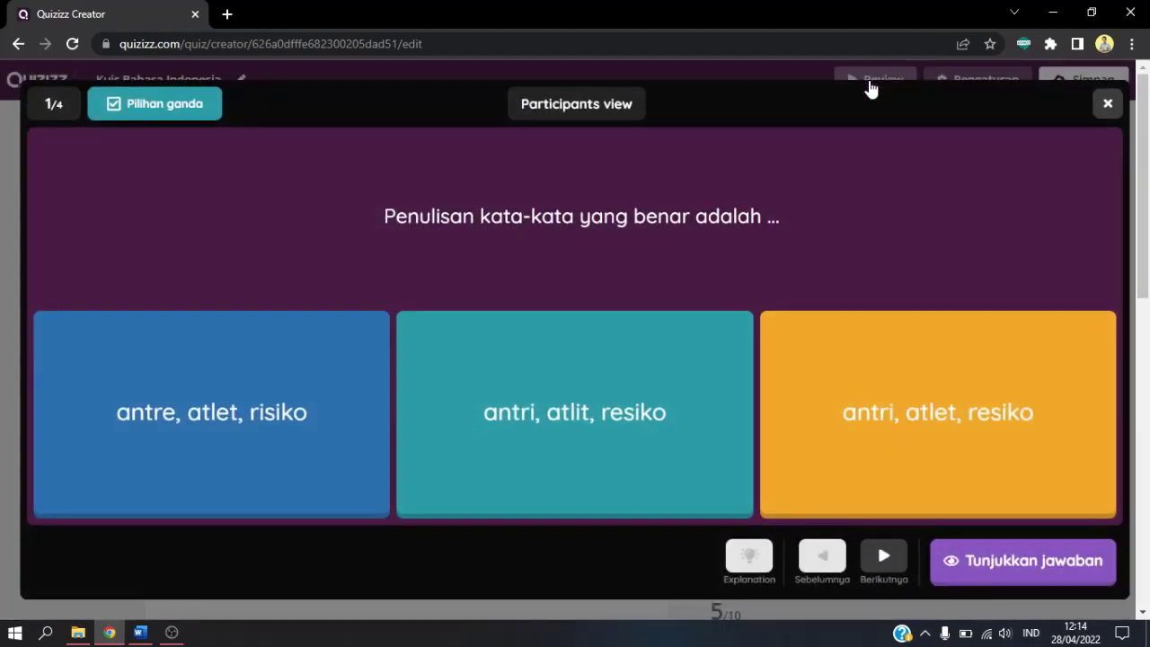
click(886, 559)
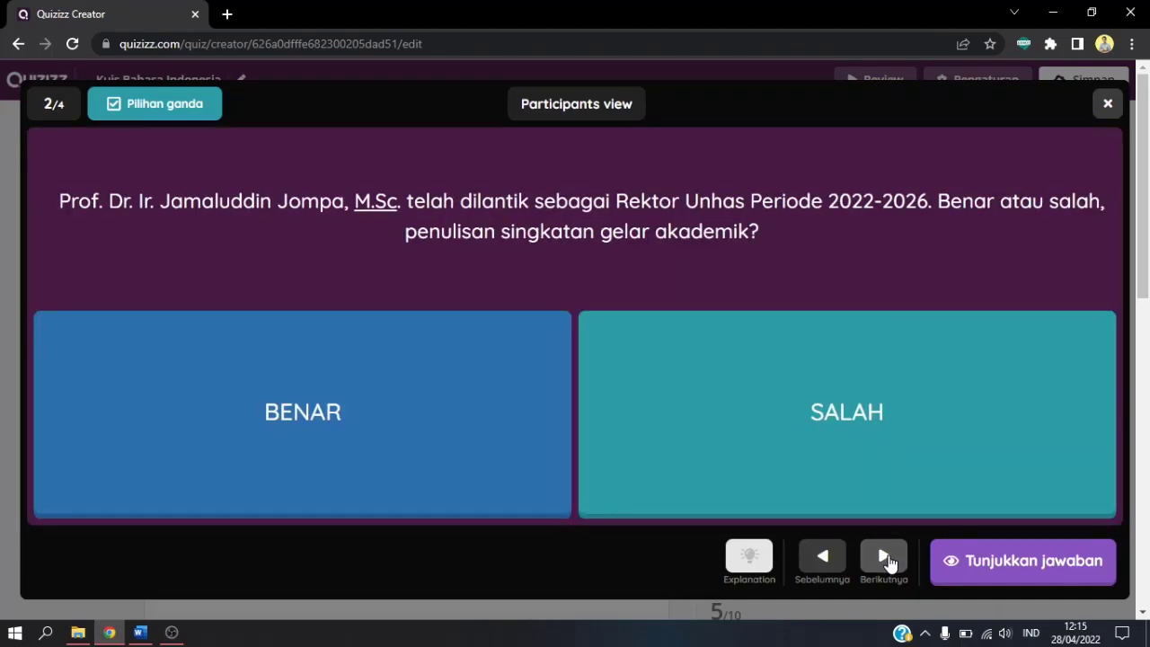
click(886, 559)
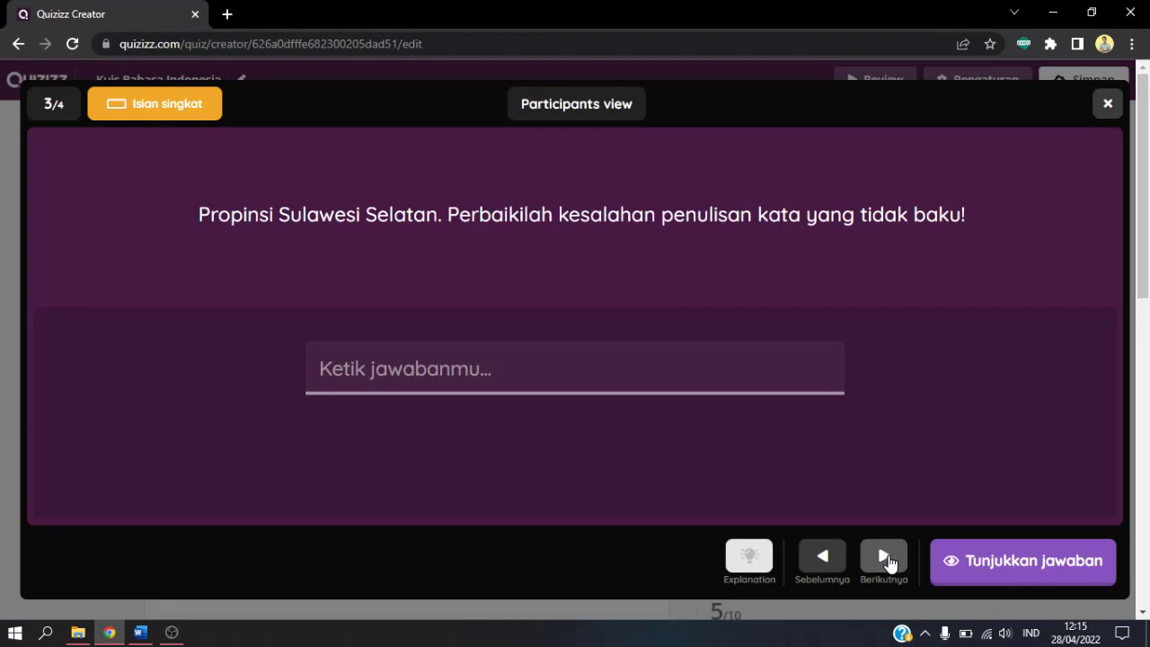
click(885, 559)
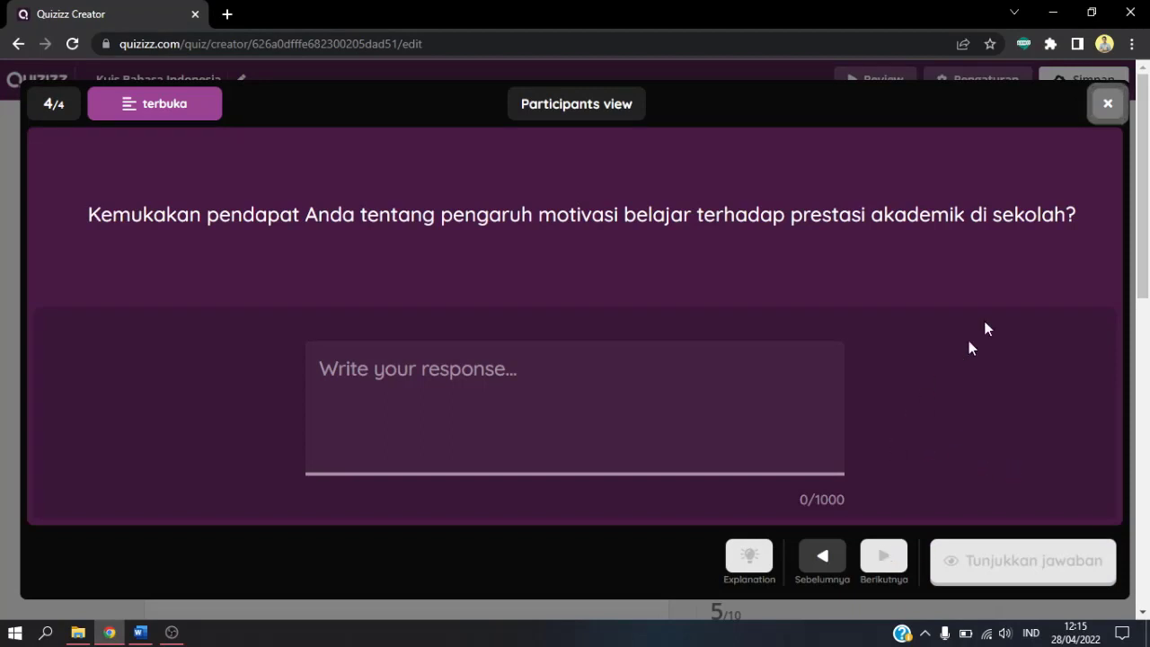
click(1109, 105)
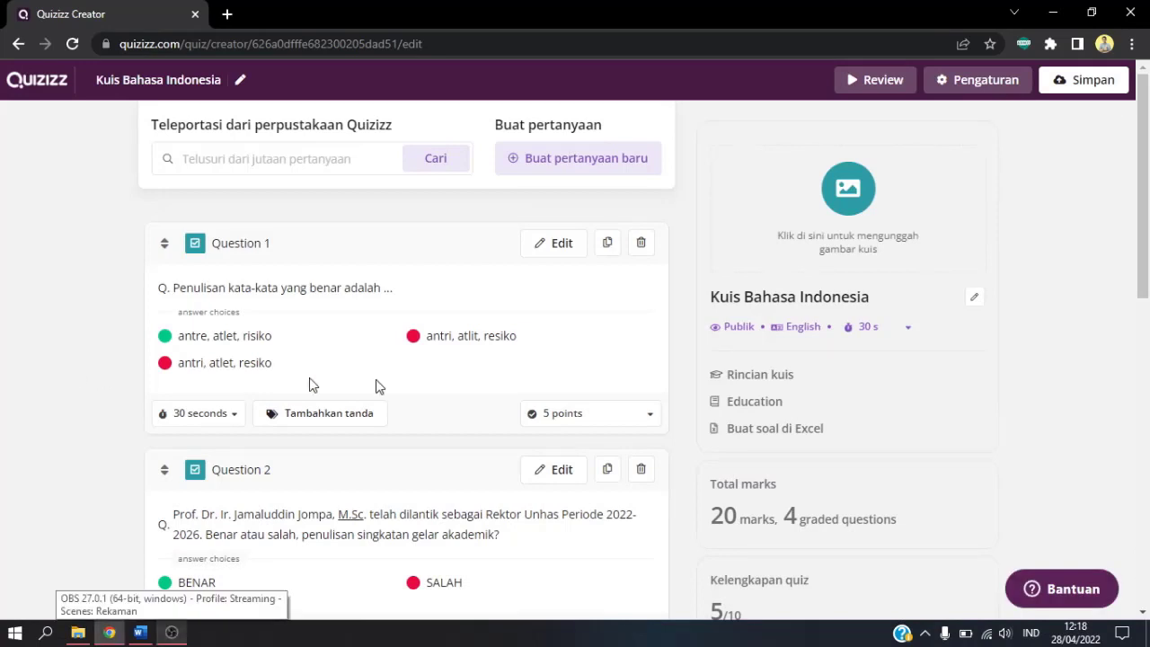
click(844, 196)
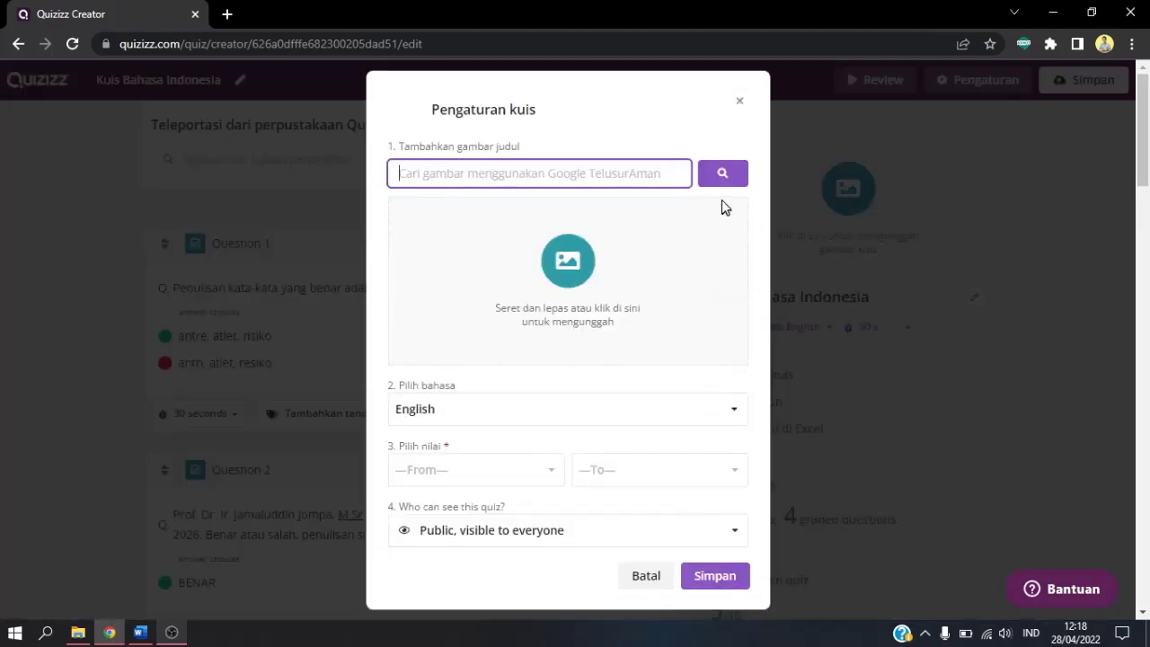
click(563, 283)
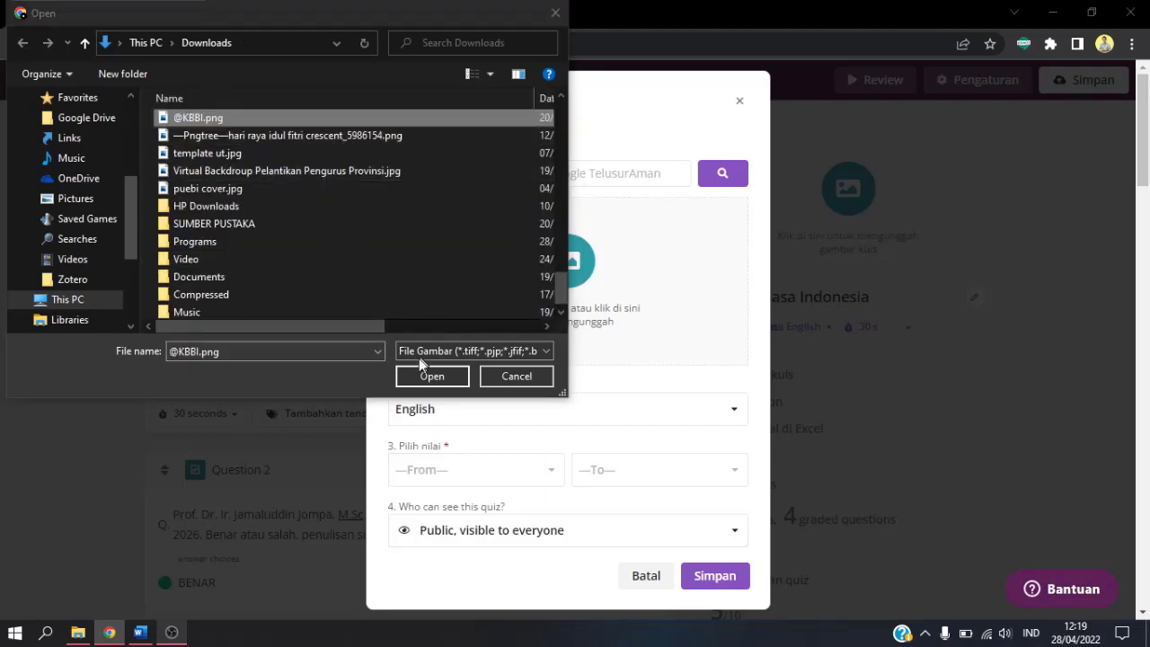
click(421, 375)
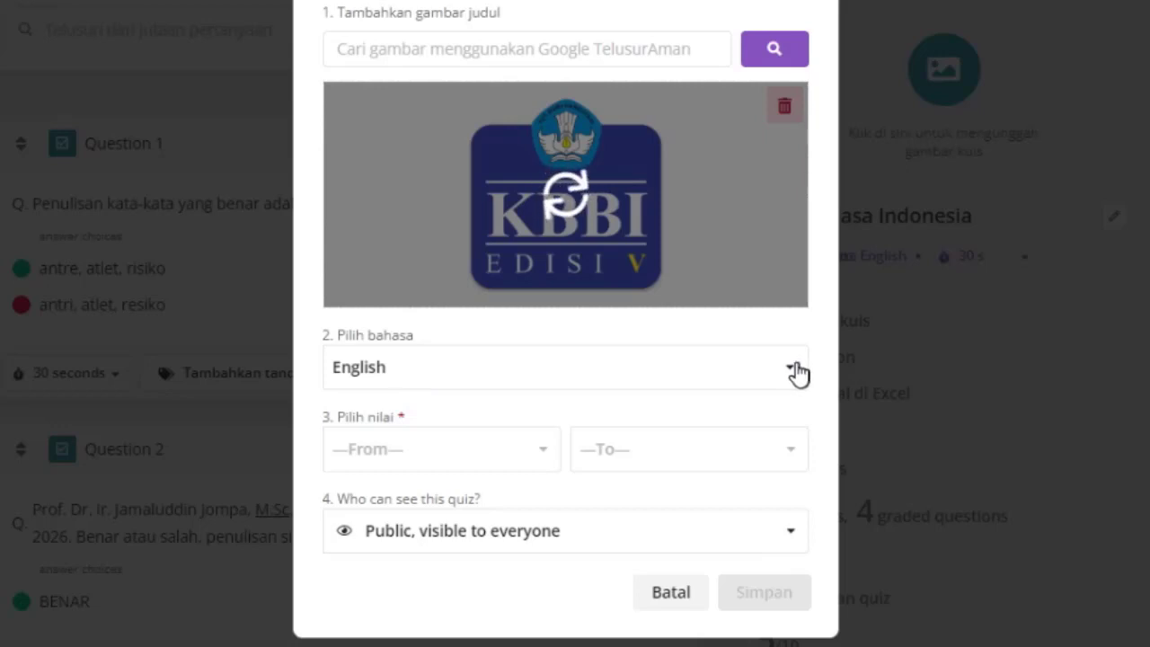
click(790, 369)
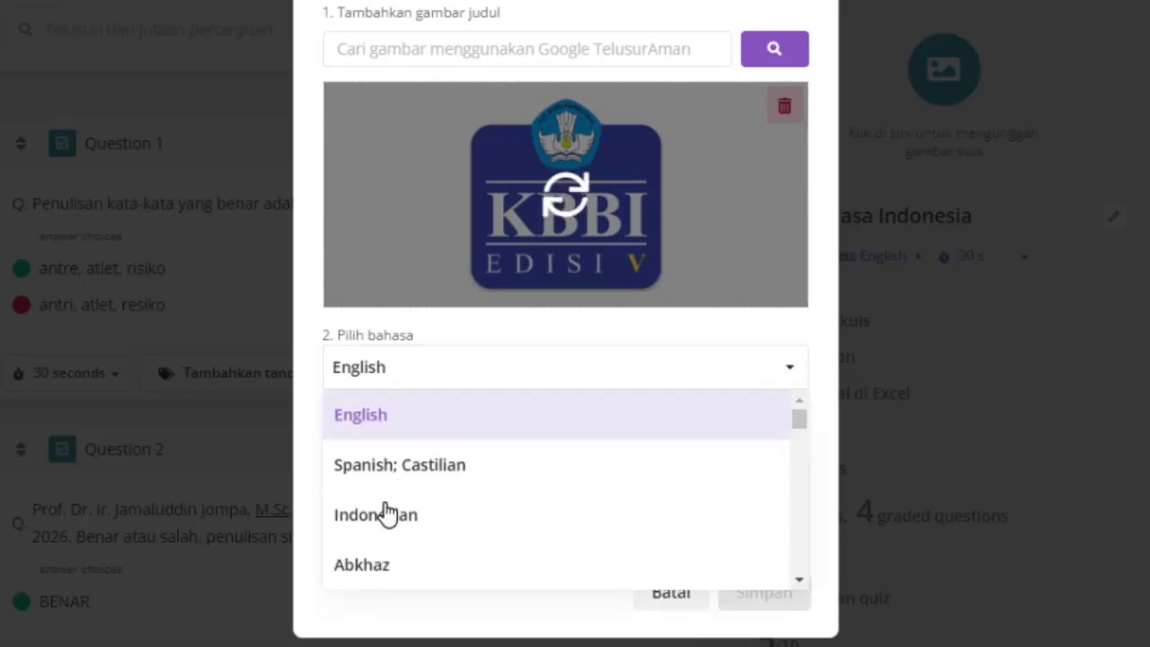
click(389, 524)
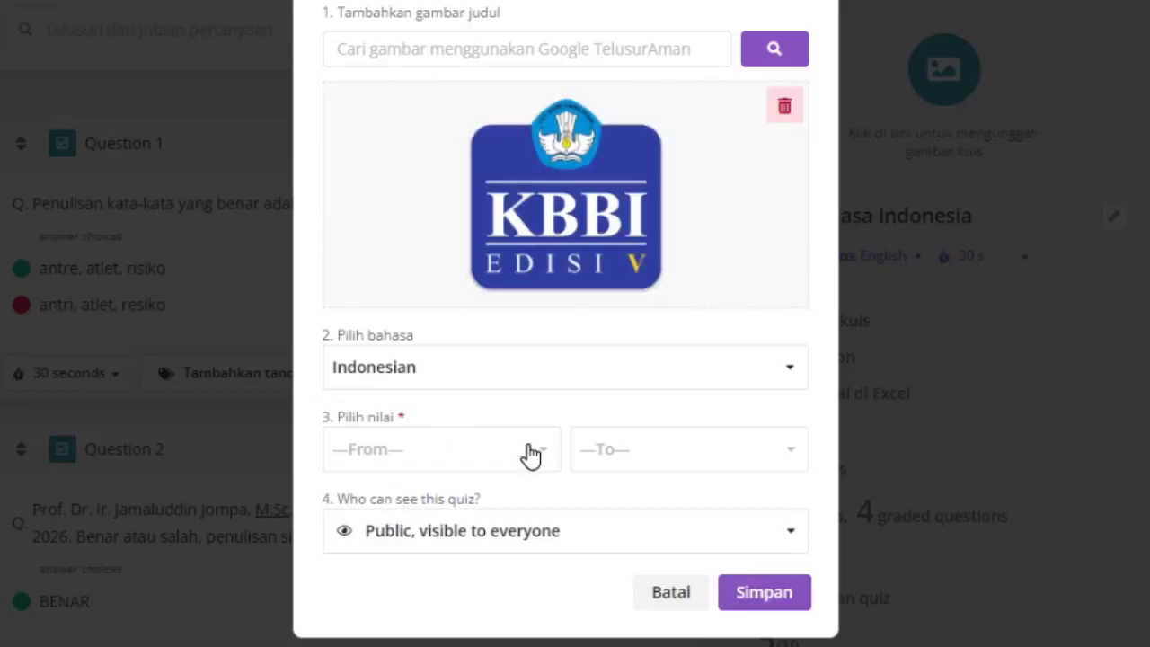
Set the quiz's grade range from 10th to 10th.
click(529, 449)
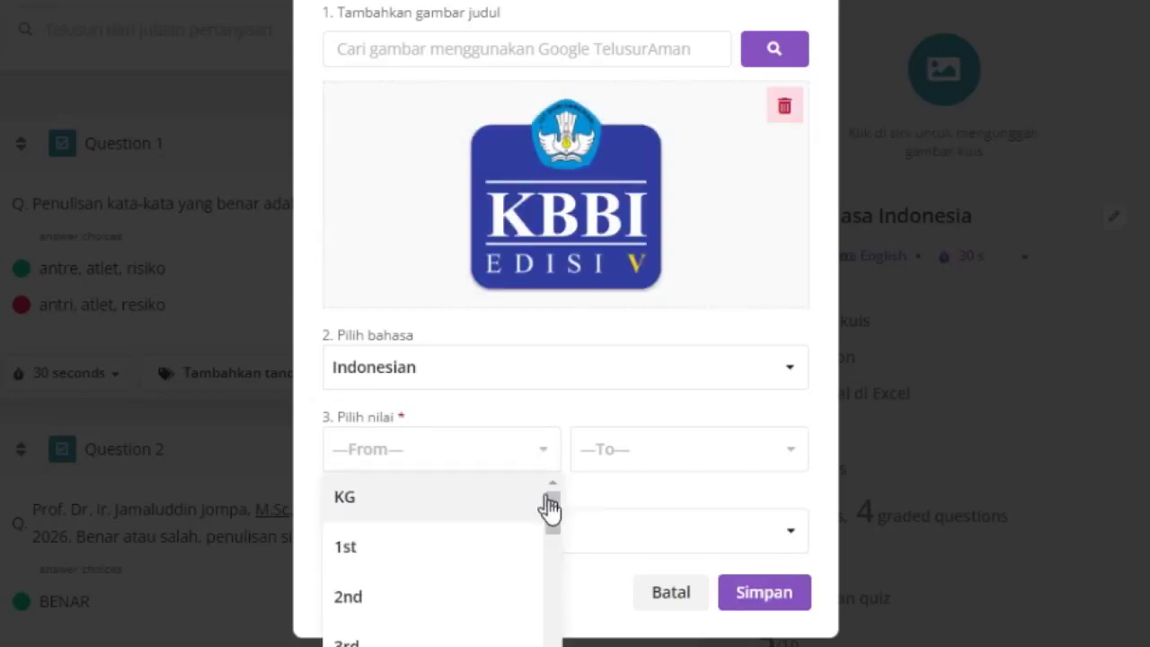
drag(547, 530, 555, 643)
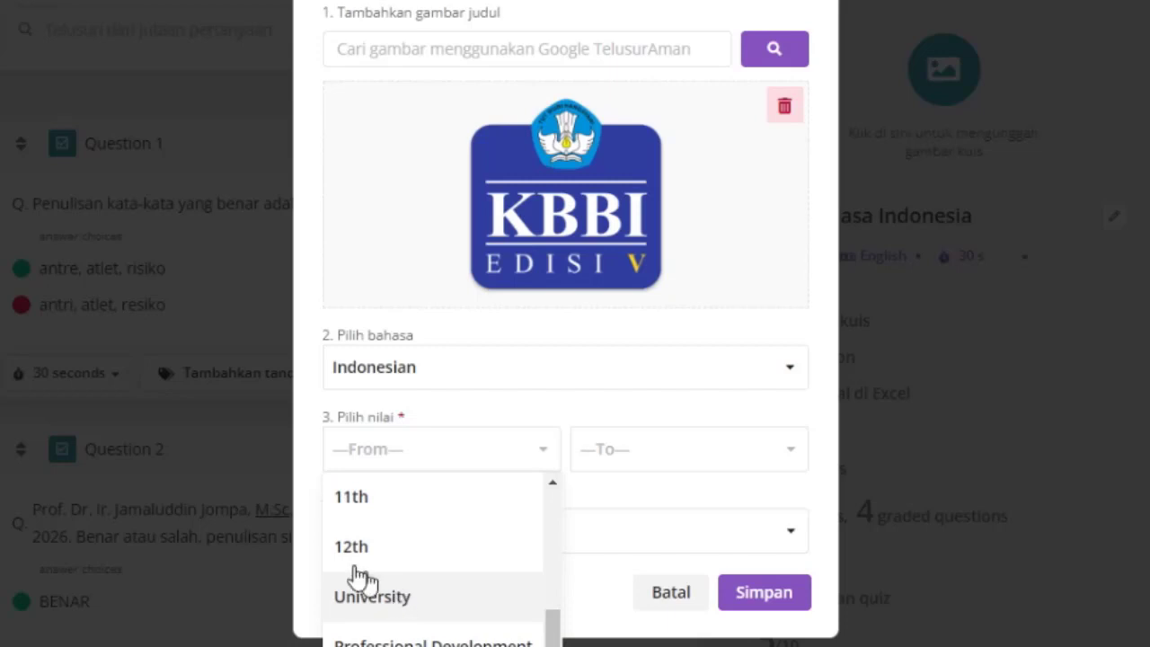
scroll(357, 575, up, 2)
scroll(381, 607, down, 2)
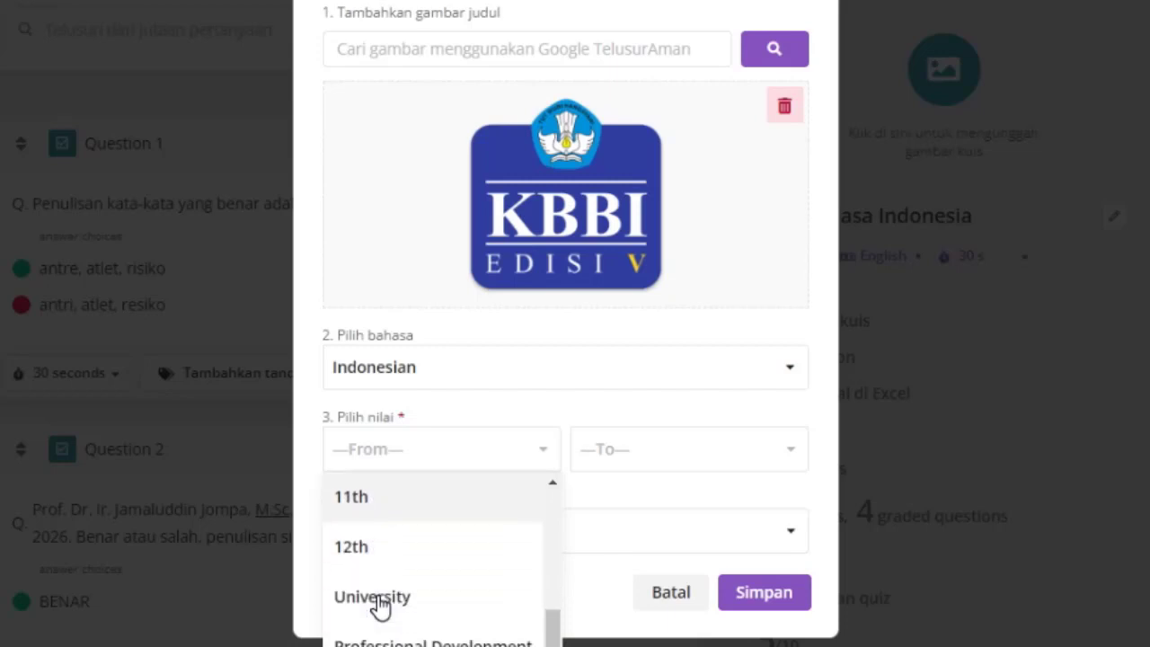
scroll(364, 575, up, 2)
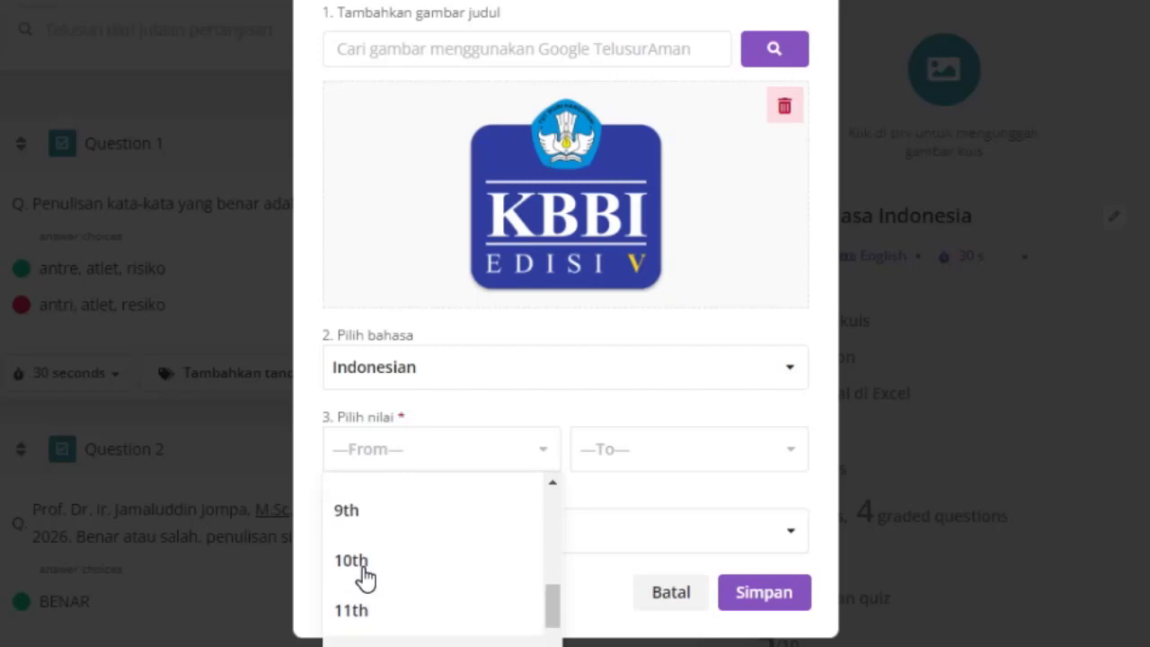
click(358, 576)
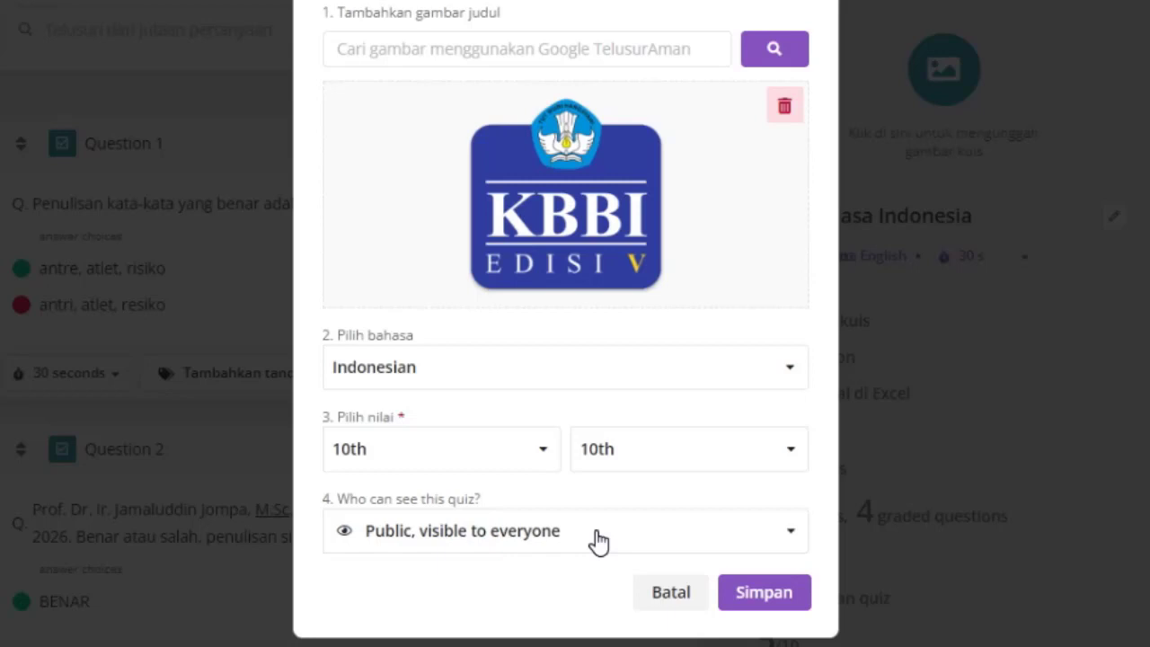
Make the quiz private, visible only to its creator, and save the settings and the finished quiz.
click(597, 540)
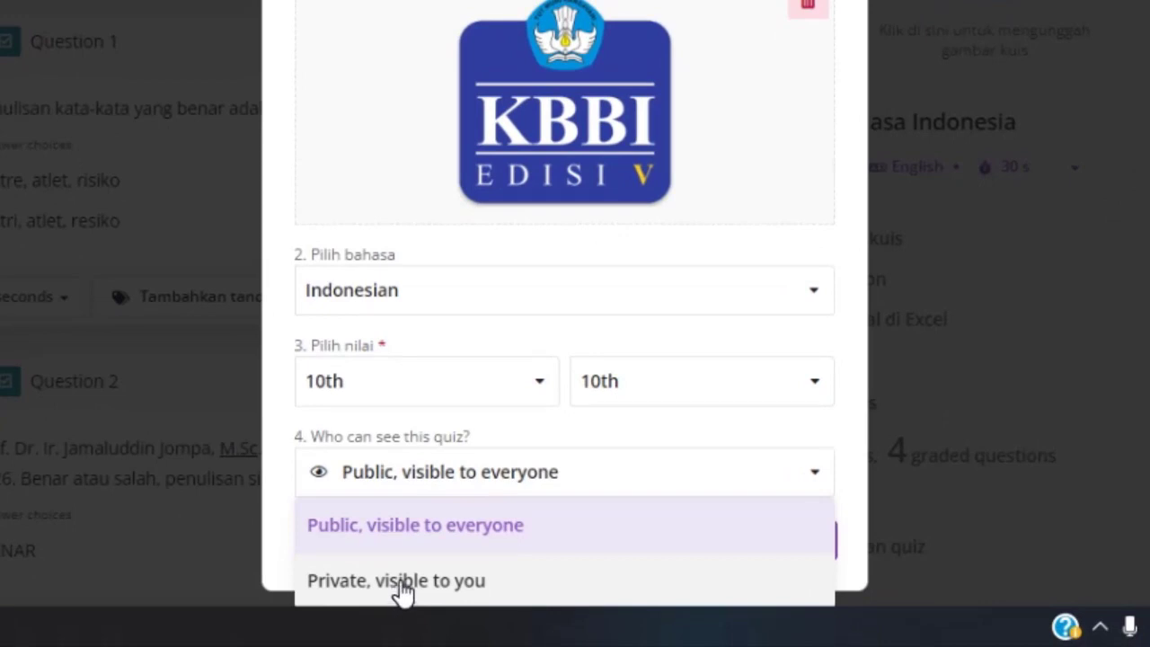
click(404, 583)
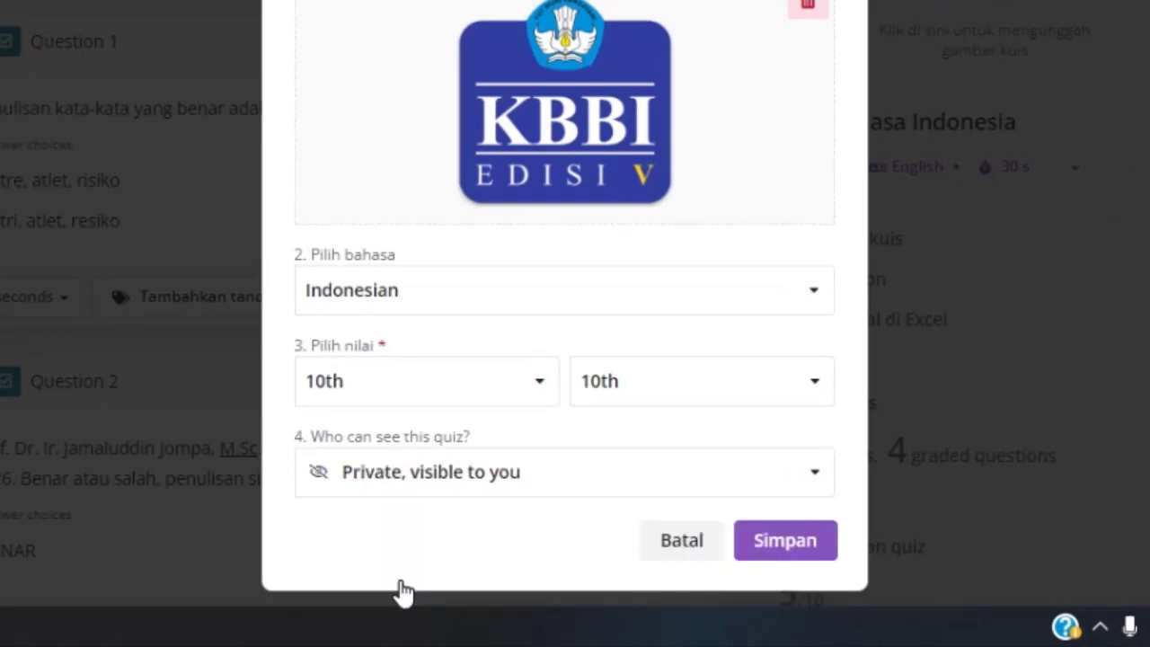
click(777, 556)
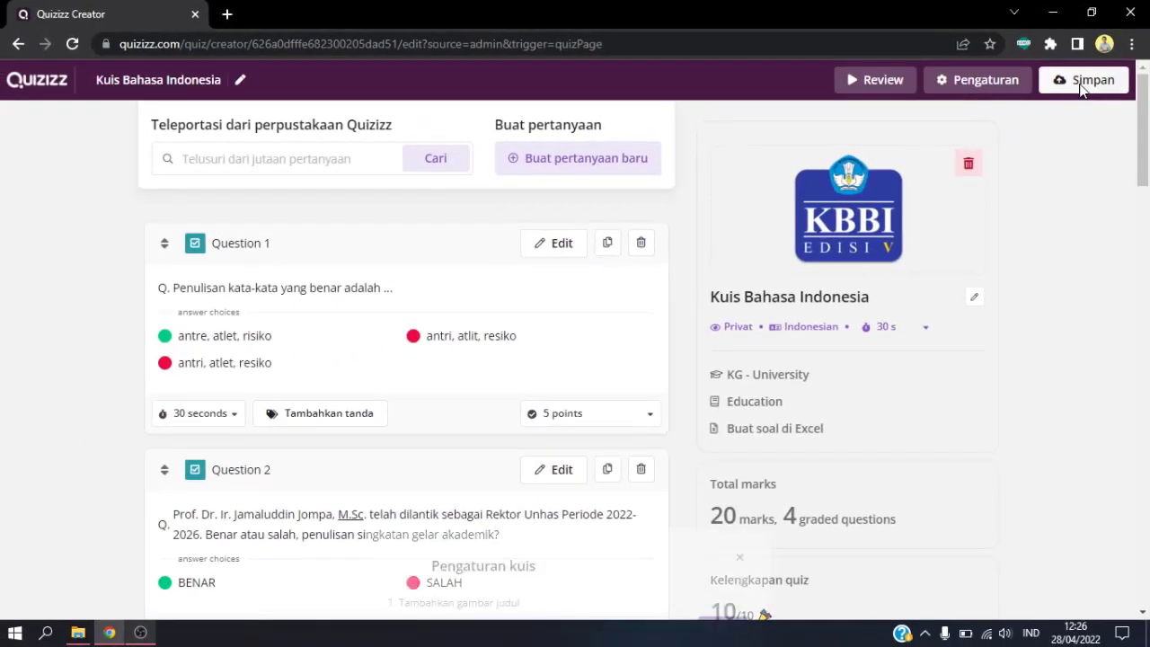
click(1047, 130)
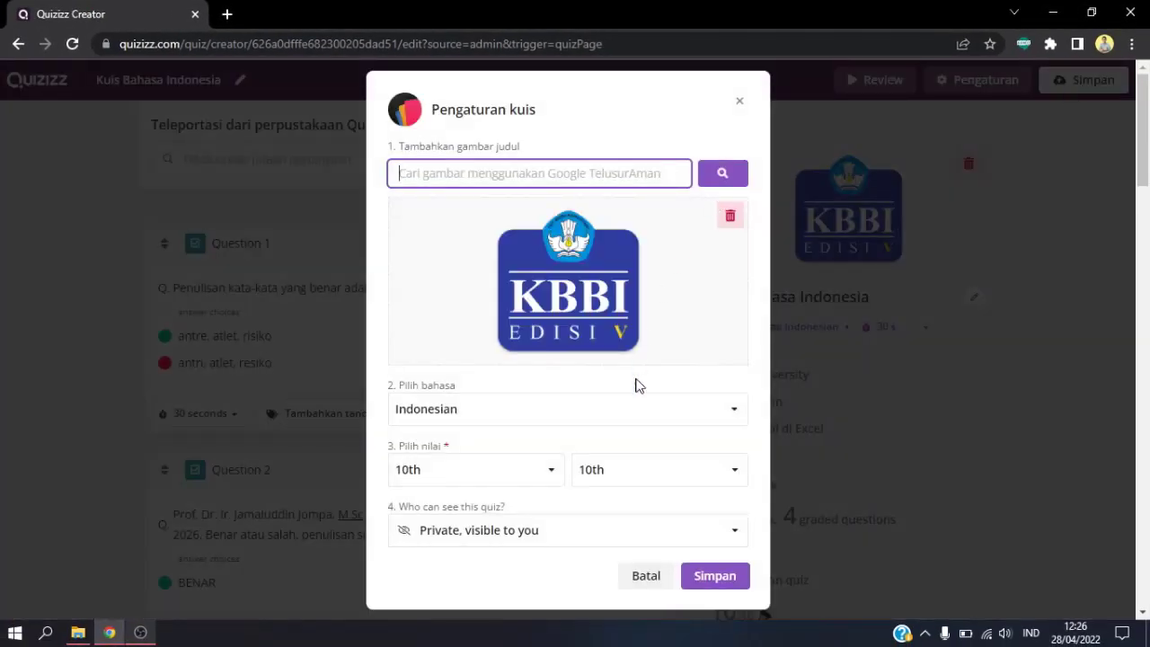
click(708, 575)
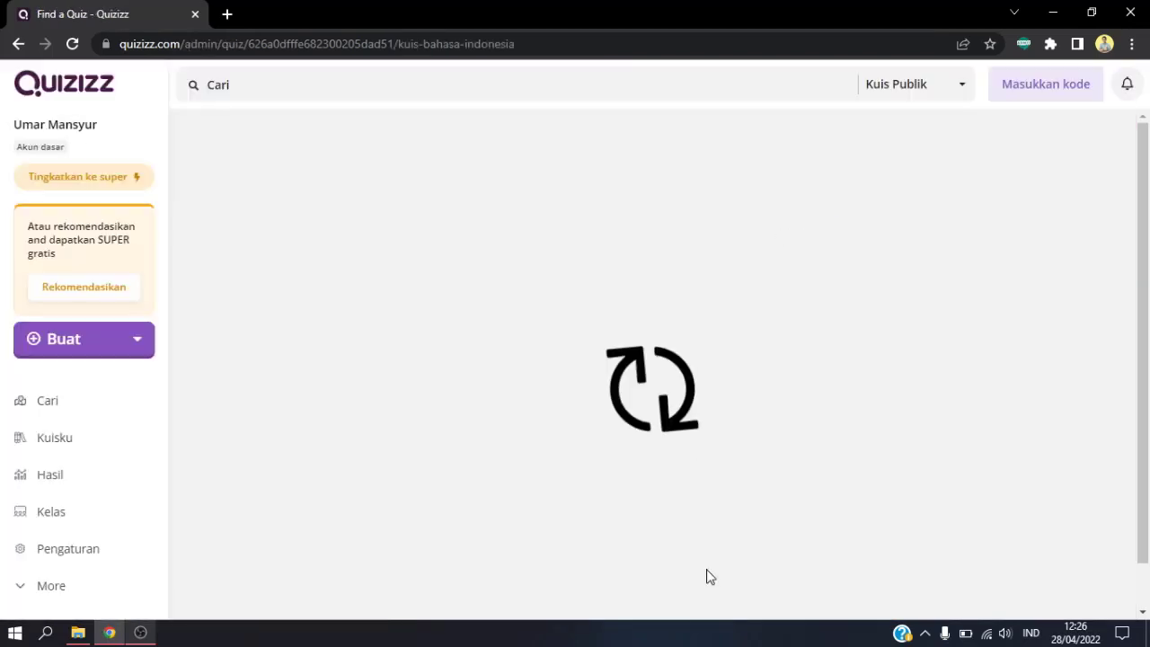